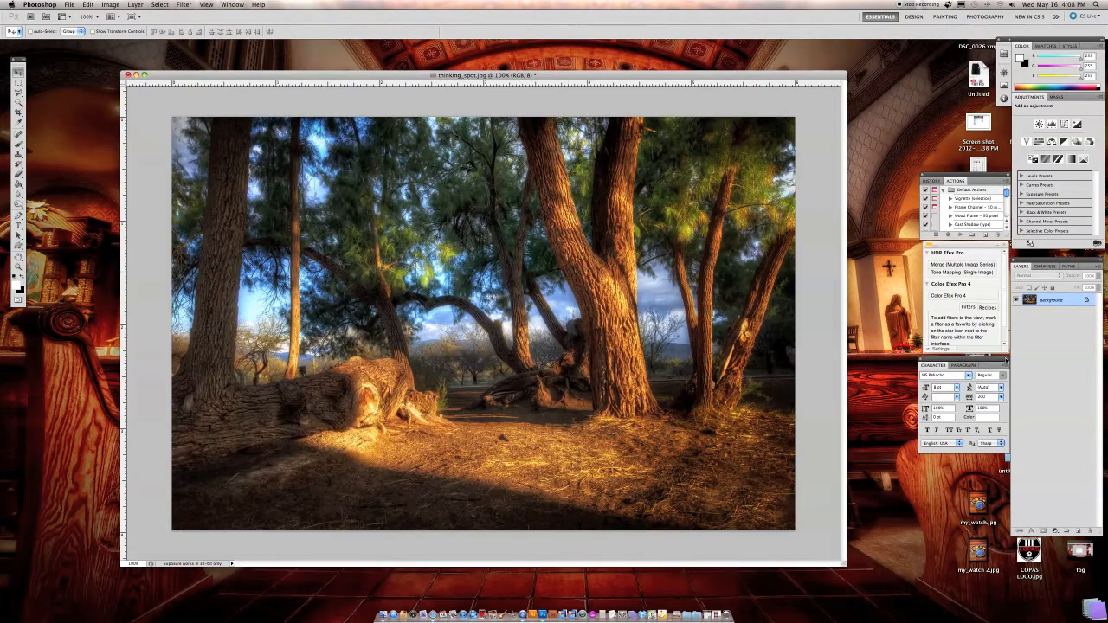
Step: On a new layer, outline a wide diagonal light band across the image with the Polygonal Lasso, extending past the canvas edges
{"action": "left_click", "coordinate": [1078, 532]}
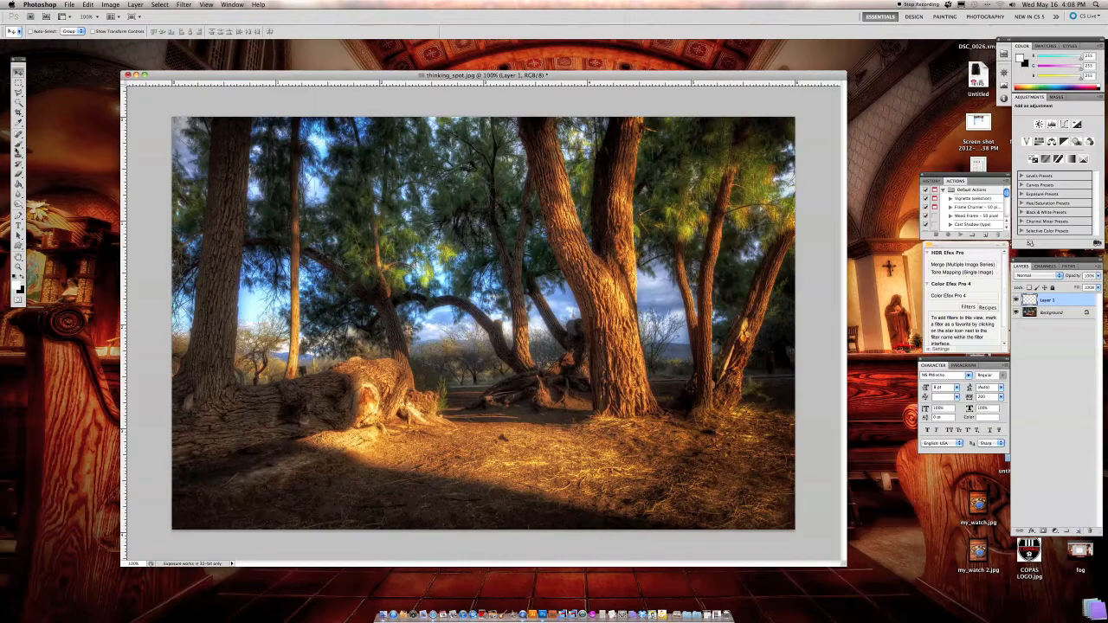
{"action": "left_click", "coordinate": [19, 95]}
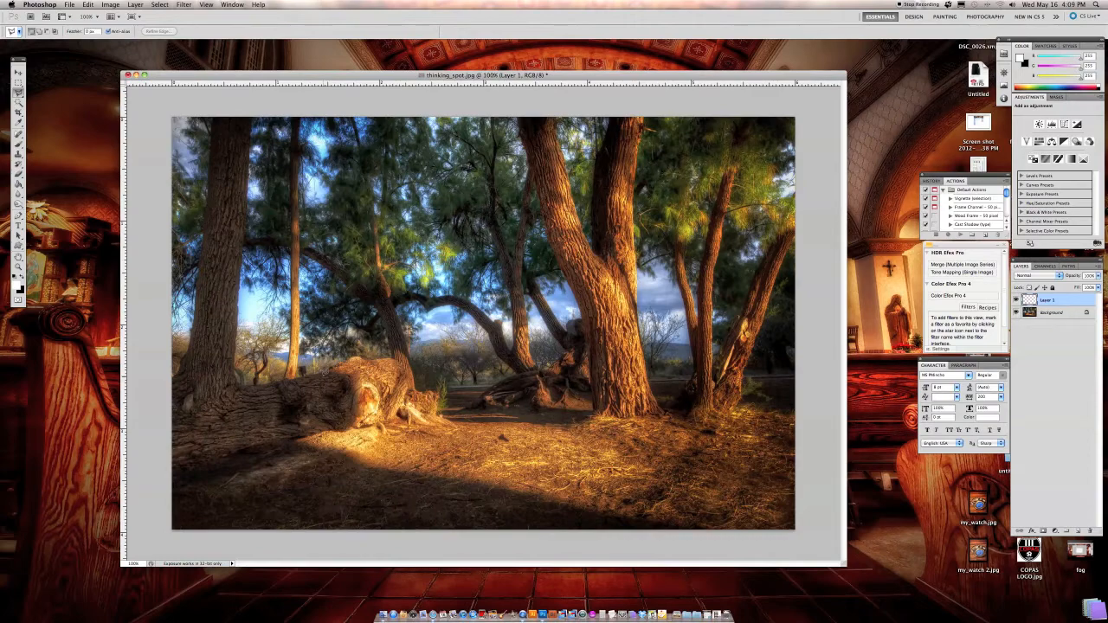
{"action": "left_click", "coordinate": [816, 128]}
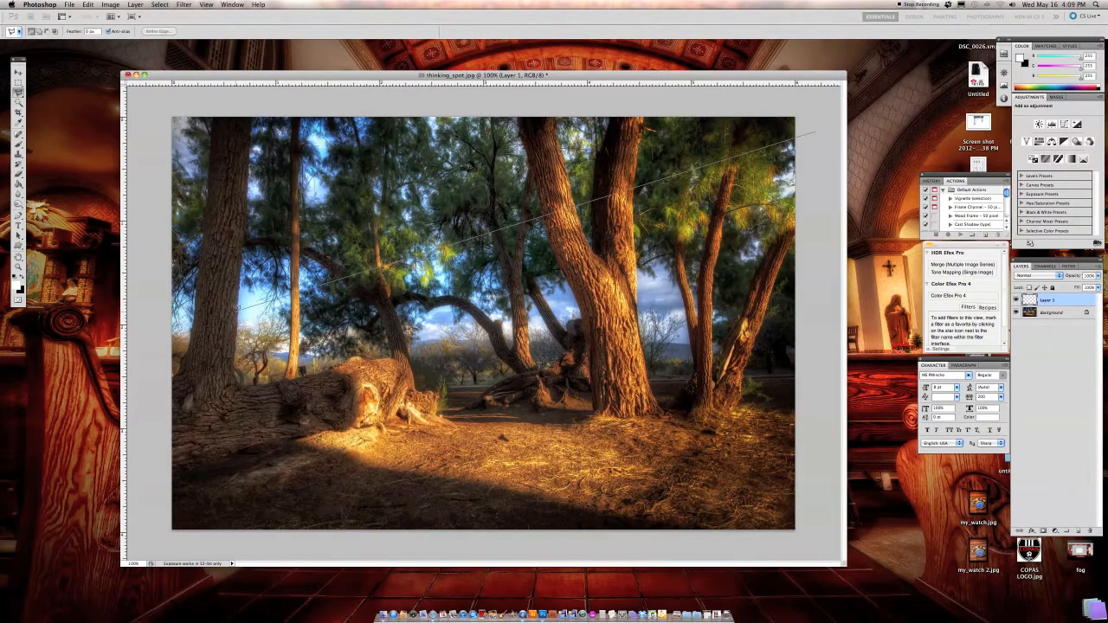
{"action": "left_click", "coordinate": [163, 328]}
{"action": "left_click", "coordinate": [151, 540]}
{"action": "left_click", "coordinate": [627, 538]}
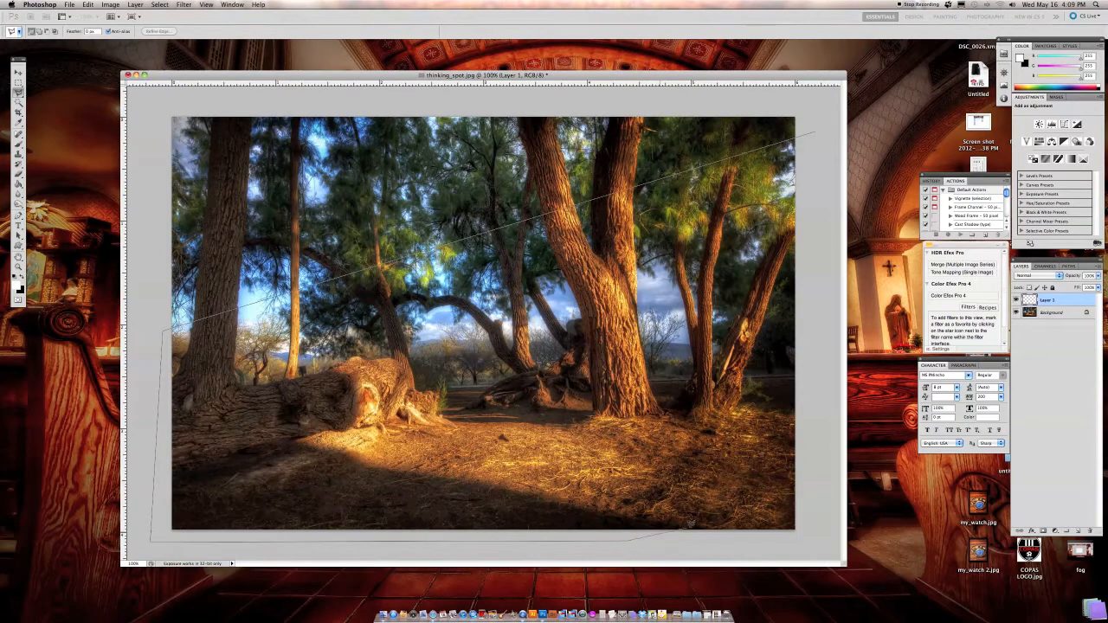
{"action": "left_click", "coordinate": [811, 408]}
{"action": "left_click", "coordinate": [815, 129]}
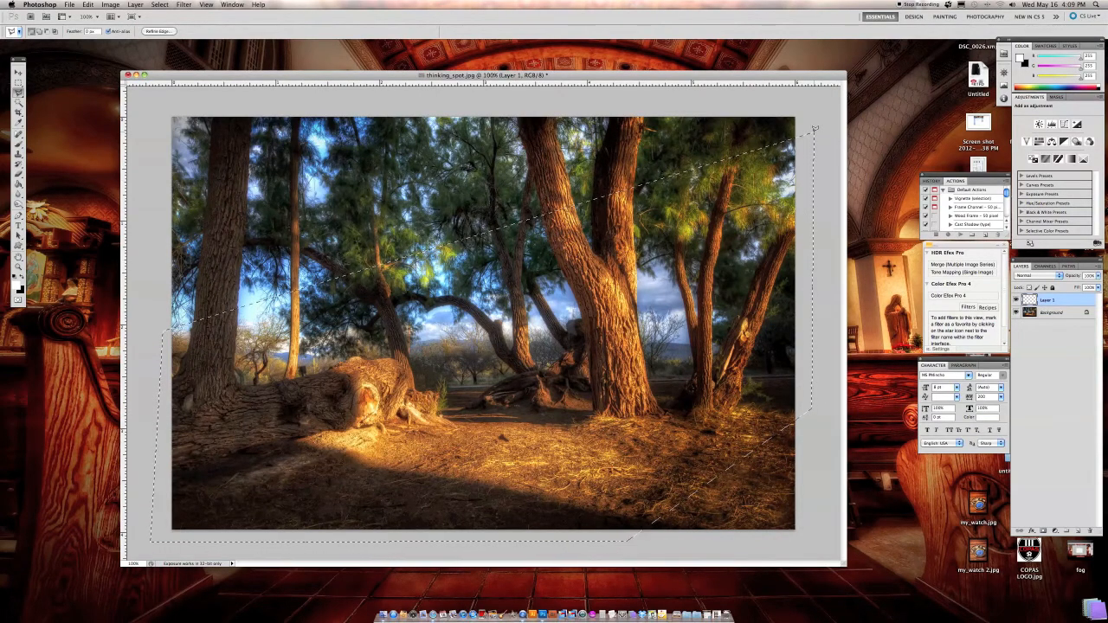
Step: Fill the diagonal selection with white using the Paint Bucket and deselect it
{"action": "left_click", "coordinate": [17, 183]}
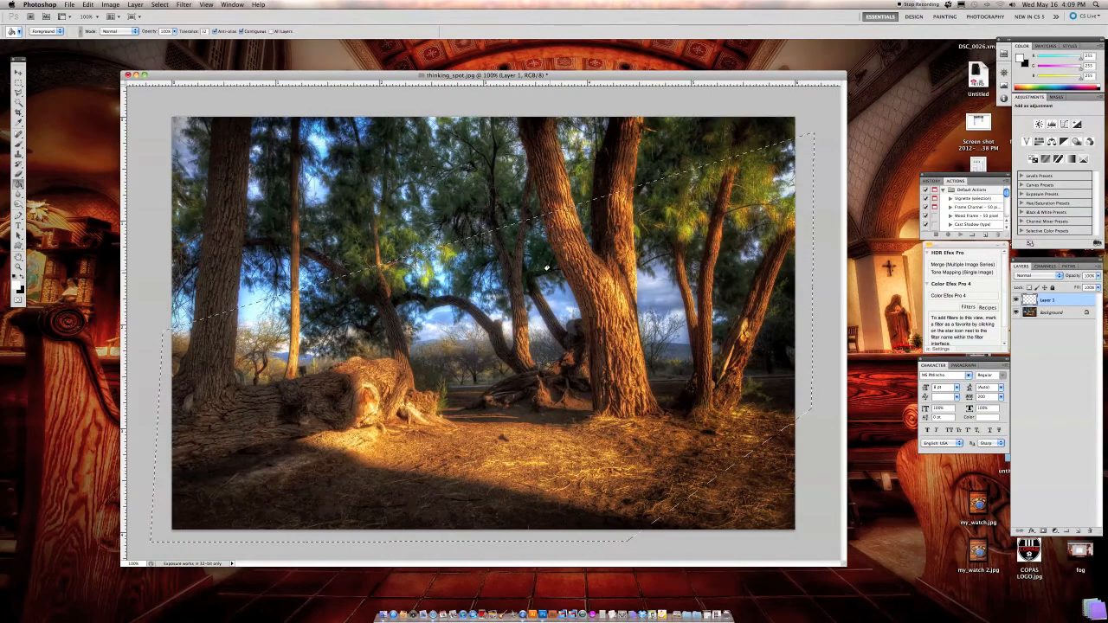
{"action": "left_click", "coordinate": [547, 267]}
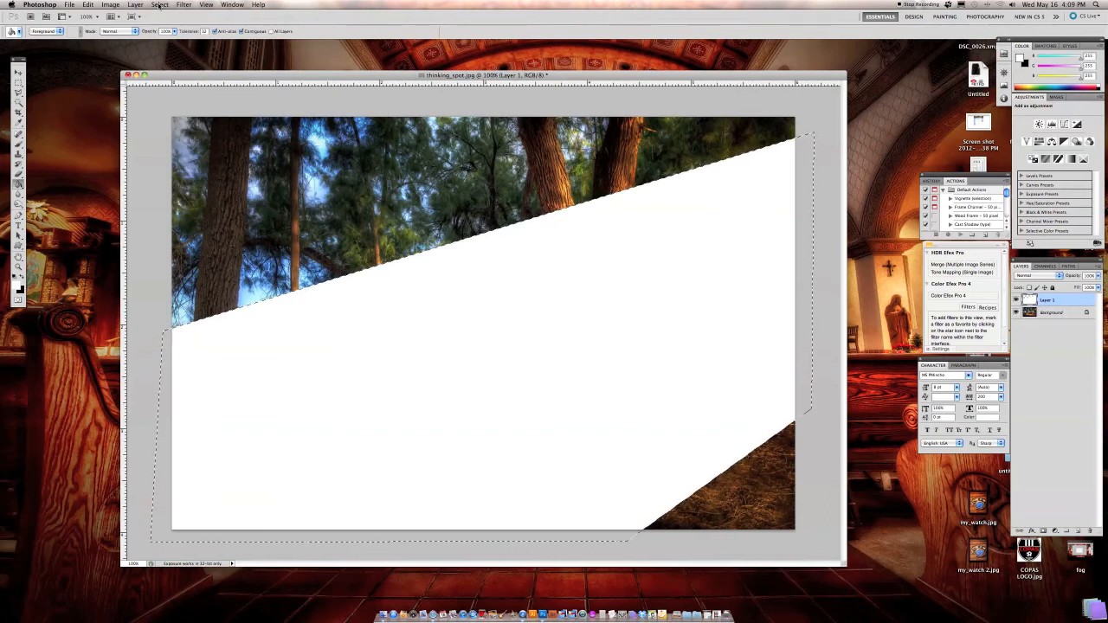
{"action": "key", "text": "super+d"}
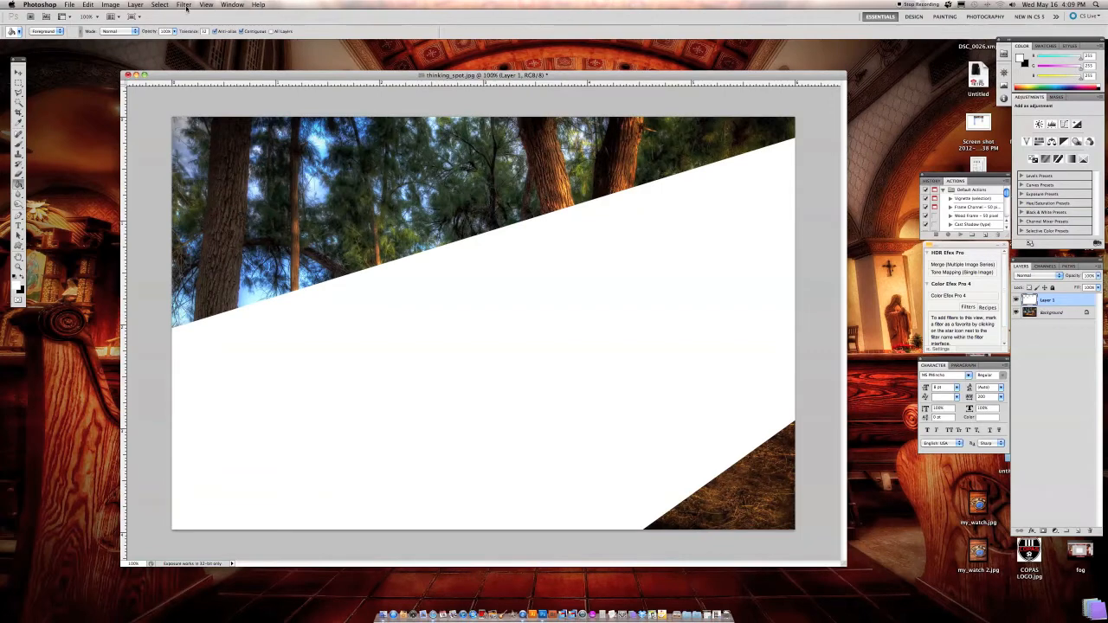
Step: Apply a Gaussian Blur with a 50-pixel radius to the white band on Layer 1
{"action": "left_click", "coordinate": [185, 5]}
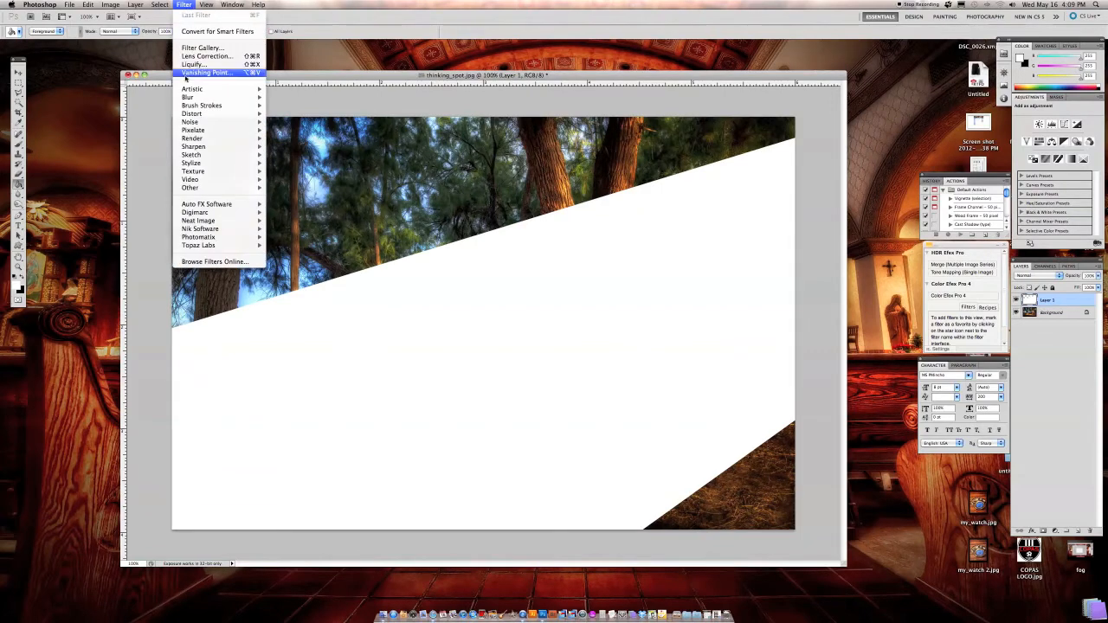
{"action": "mouse_move", "coordinate": [198, 93]}
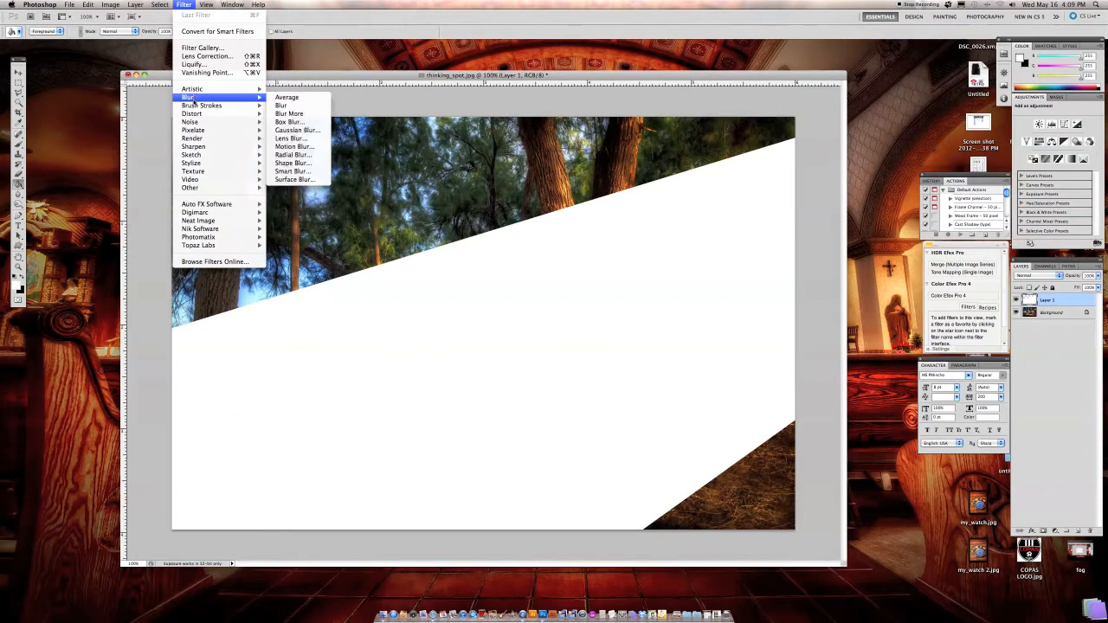
{"action": "left_click", "coordinate": [298, 129]}
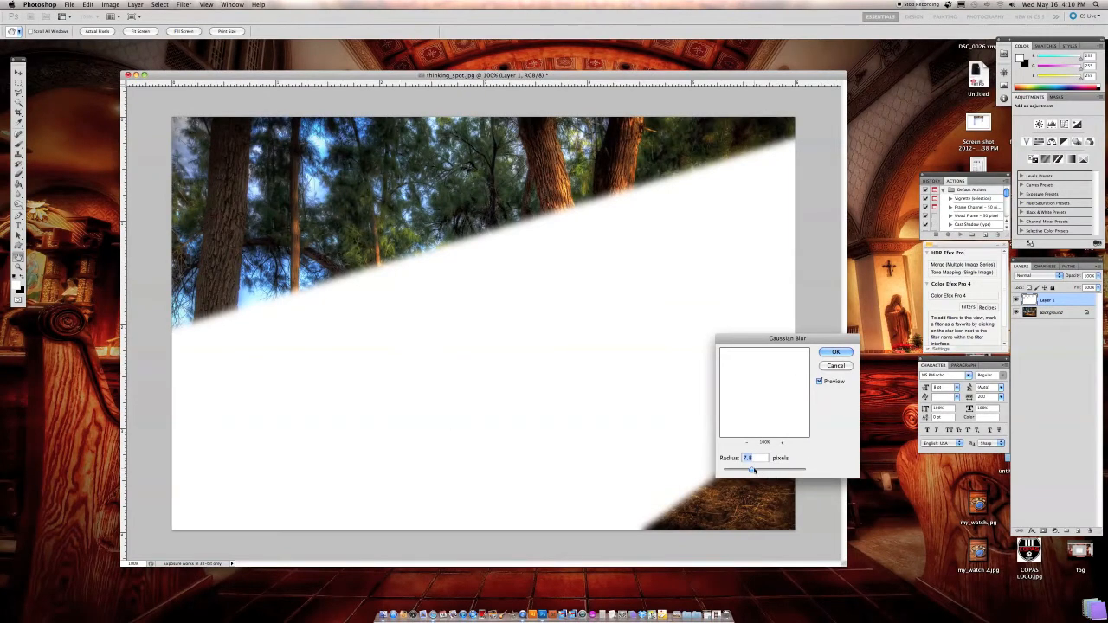
{"action": "left_click_drag", "start_coordinate": [752, 470], "coordinate": [766, 470]}
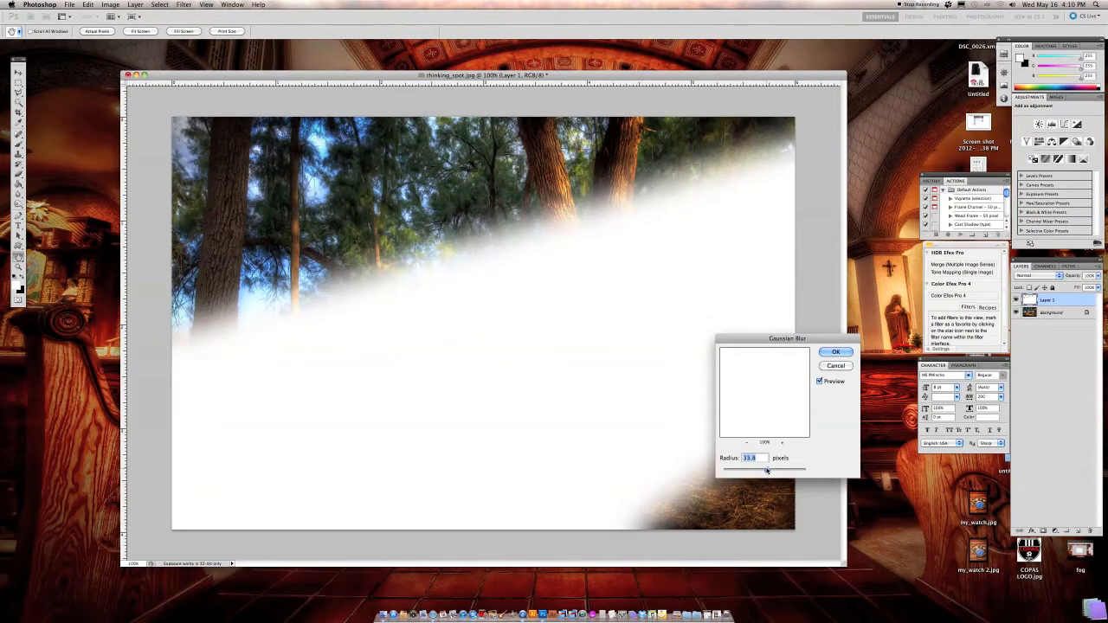
{"action": "left_click_drag", "start_coordinate": [766, 470], "coordinate": [782, 470]}
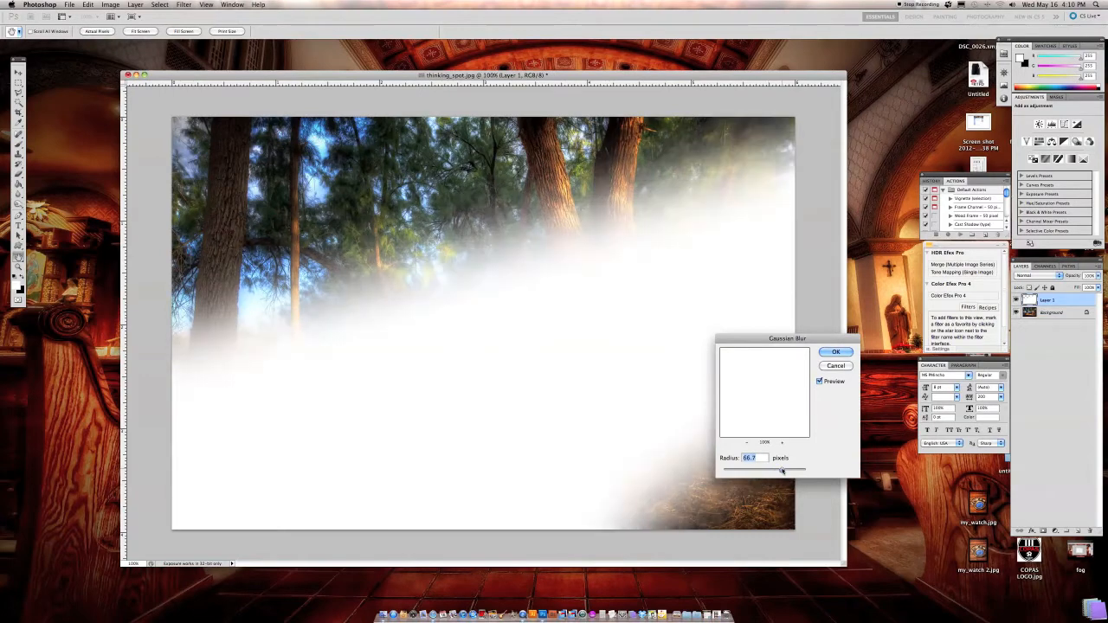
{"action": "left_click_drag", "start_coordinate": [782, 470], "coordinate": [766, 470]}
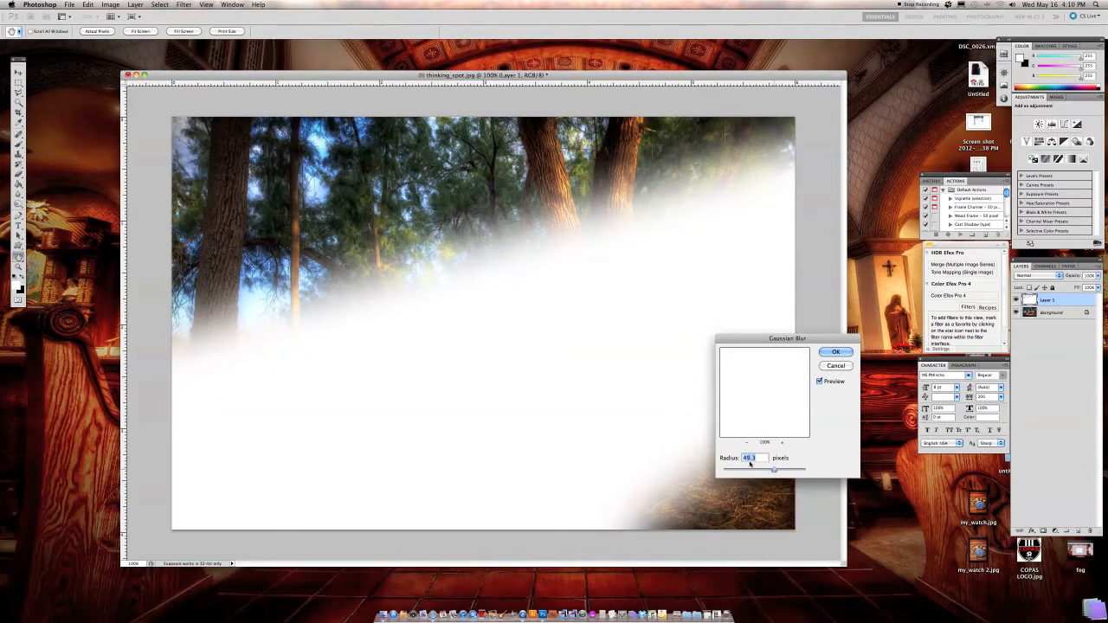
{"action": "type", "text": "50"}
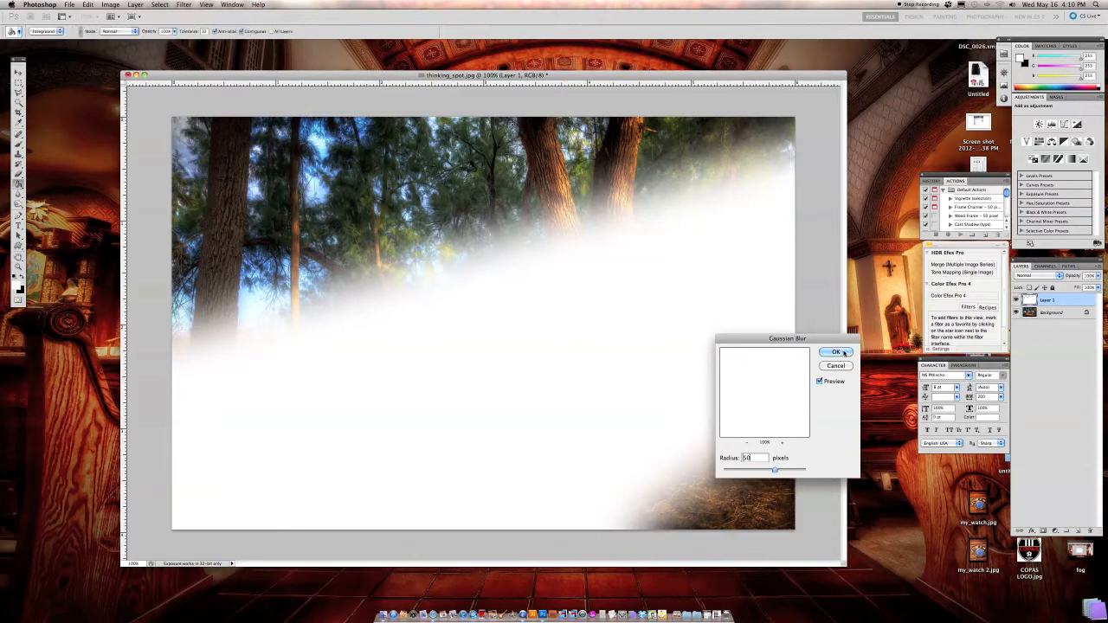
{"action": "left_click", "coordinate": [837, 352]}
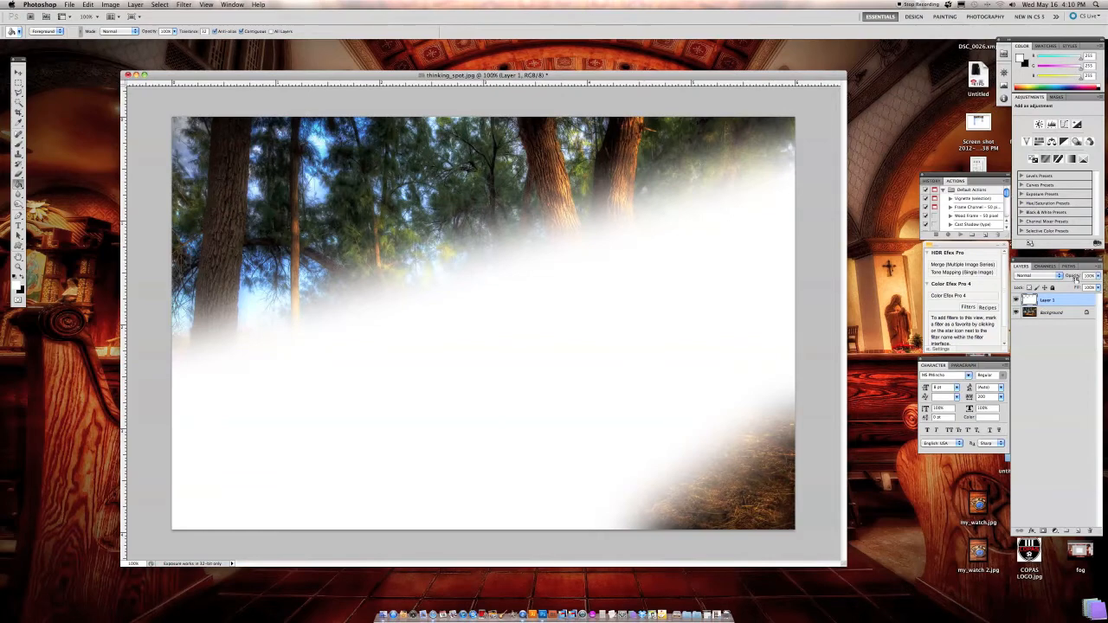
Step: Lower the opacity of Layer 1 to 57%
{"action": "left_click_drag", "start_coordinate": [1072, 276], "coordinate": [1064, 276]}
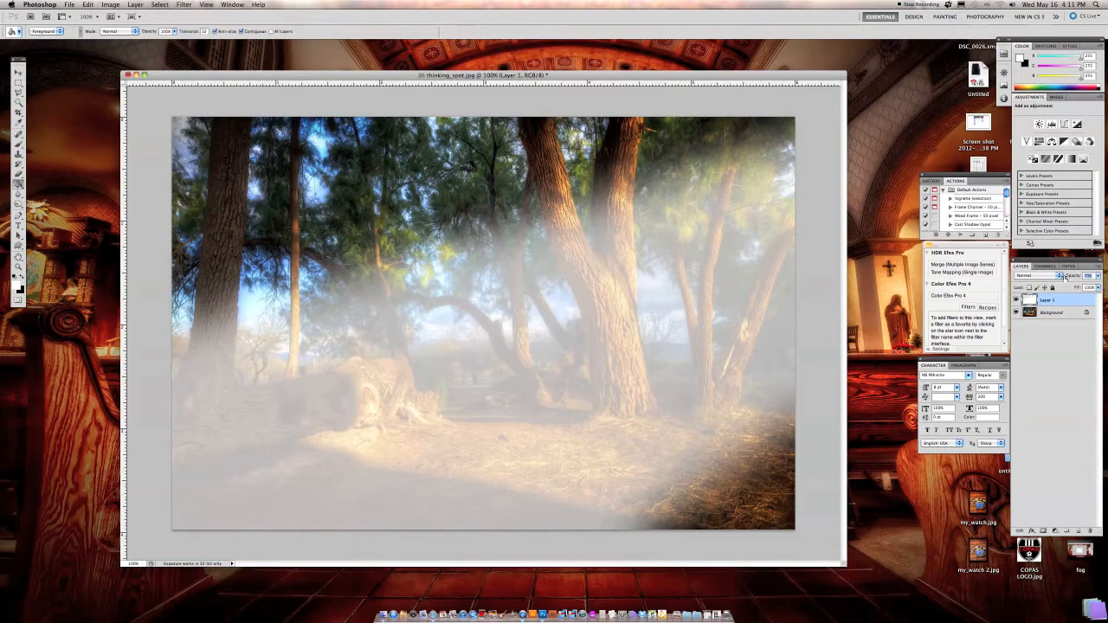
{"action": "left_click_drag", "start_coordinate": [1065, 276], "coordinate": [1058, 276]}
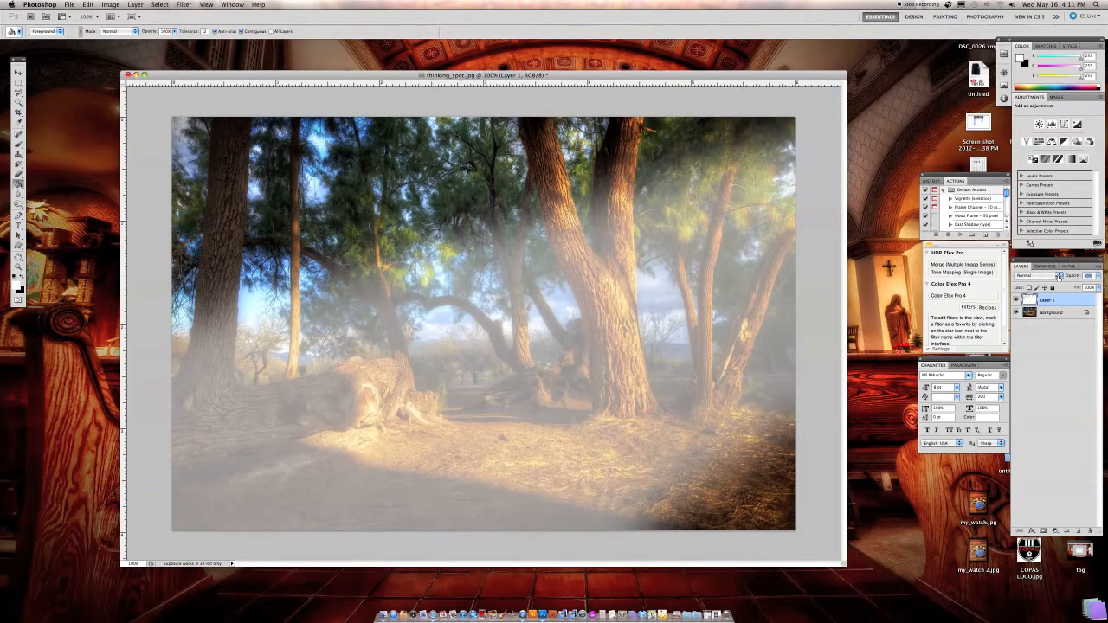
{"action": "left_click_drag", "start_coordinate": [1058, 275], "coordinate": [1059, 276]}
Step: Duplicate Layer 1 and hide the original, leaving only the copy shown over the background
{"action": "left_click", "coordinate": [185, 5]}
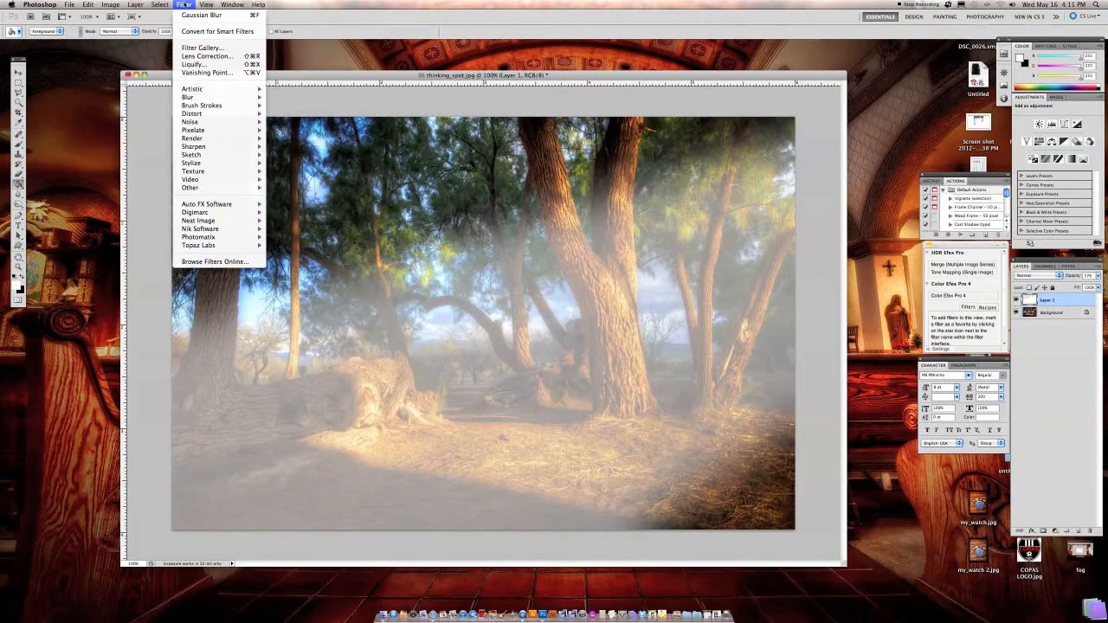
{"action": "mouse_move", "coordinate": [190, 126]}
{"action": "left_click", "coordinate": [1024, 303]}
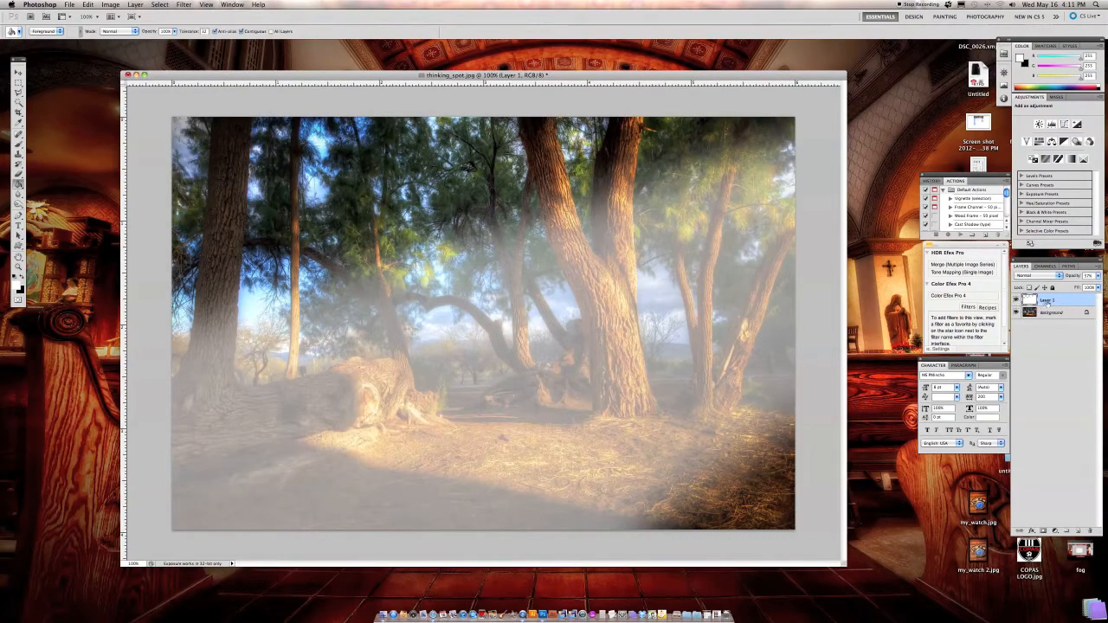
{"action": "left_click_drag", "start_coordinate": [1053, 300], "coordinate": [1038, 527]}
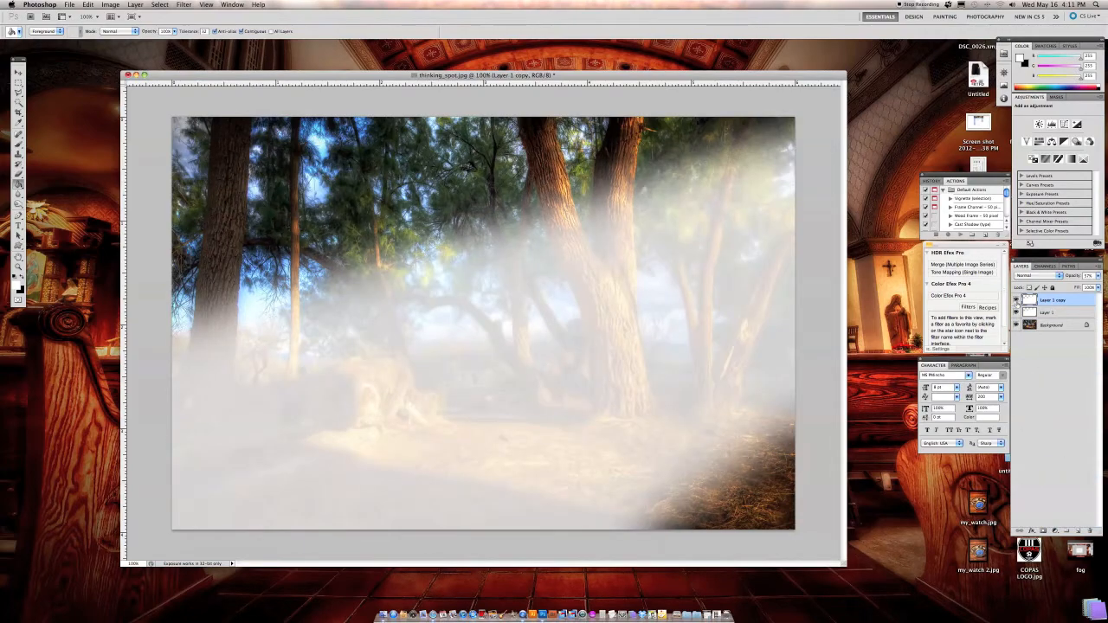
{"action": "left_click", "coordinate": [1017, 299]}
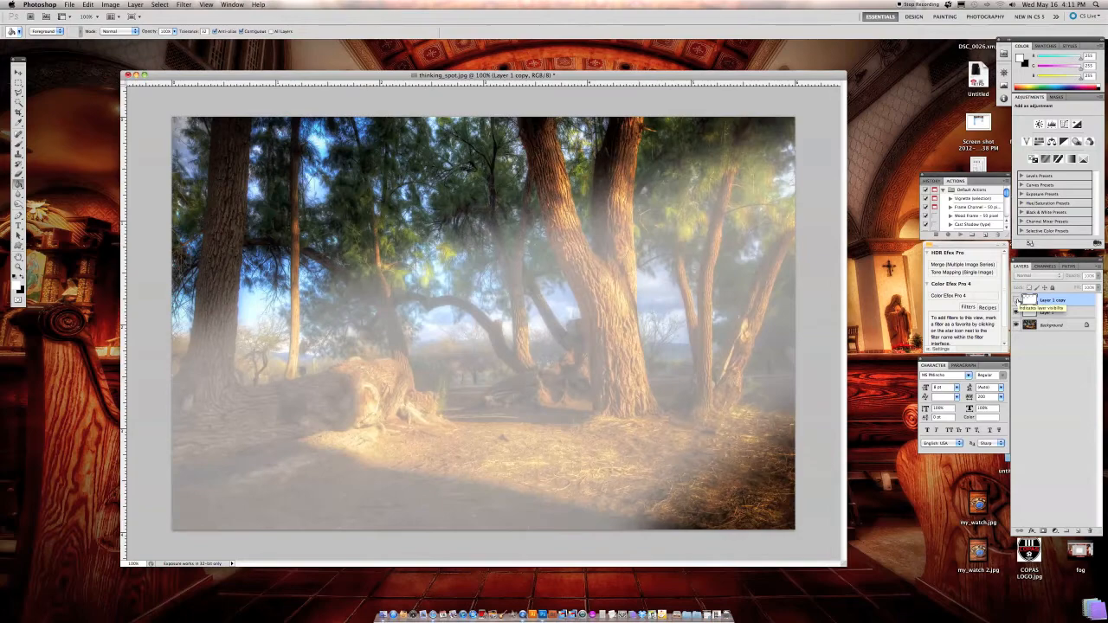
{"action": "left_click", "coordinate": [1018, 301]}
{"action": "left_click", "coordinate": [1018, 300]}
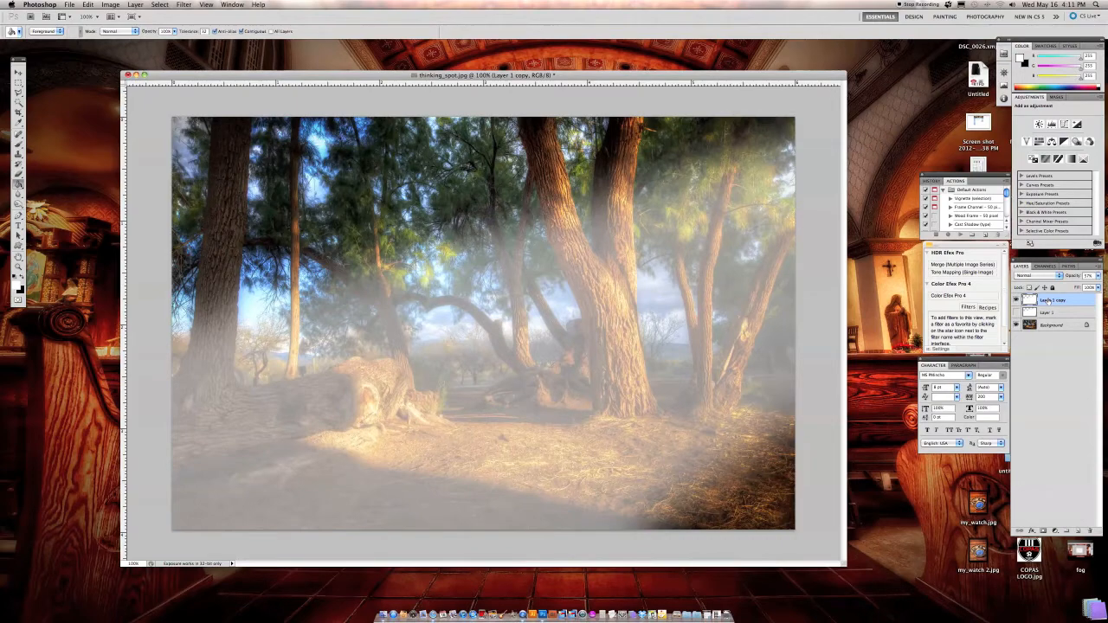
Step: Rename the layer copy as "dust particles"
{"action": "right_click", "coordinate": [1047, 301]}
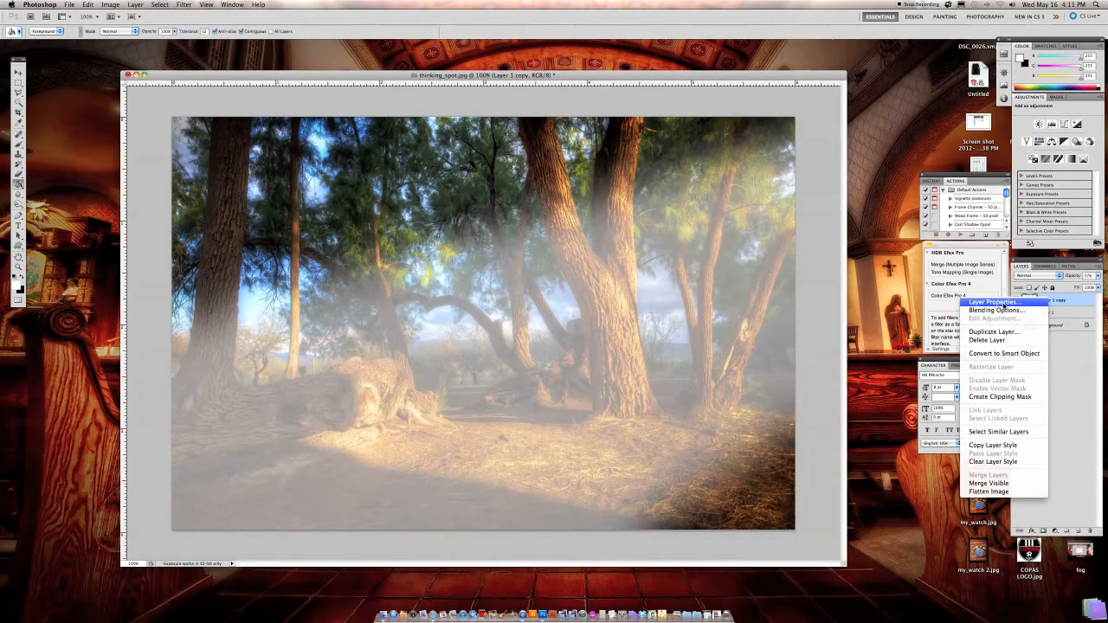
{"action": "left_click", "coordinate": [994, 302]}
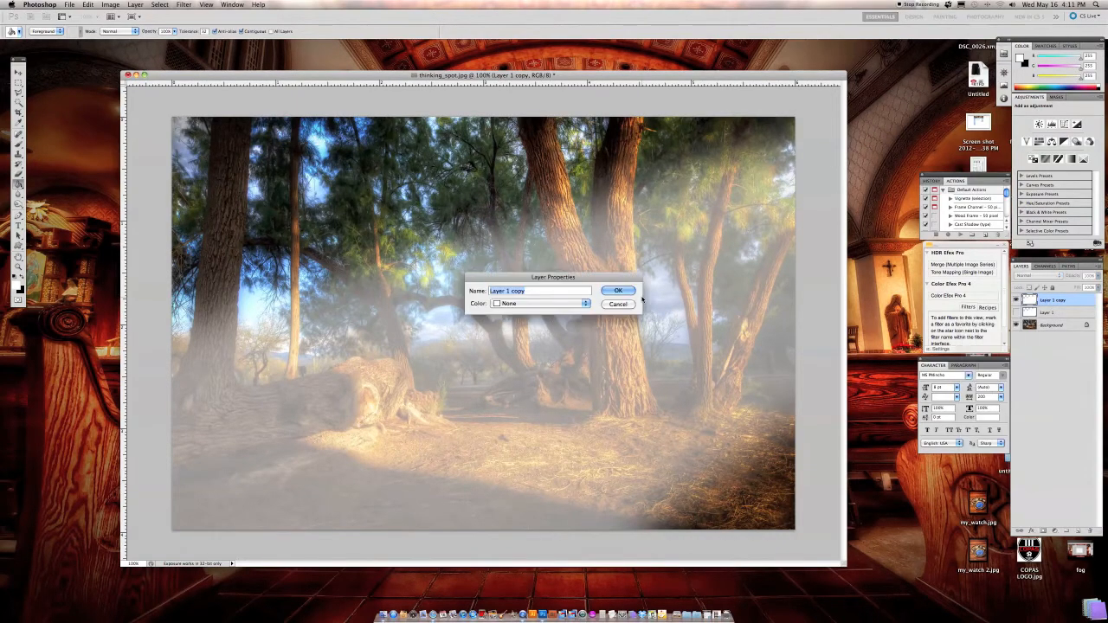
{"action": "type", "text": "dust pat"}
{"action": "key", "text": "Return"}
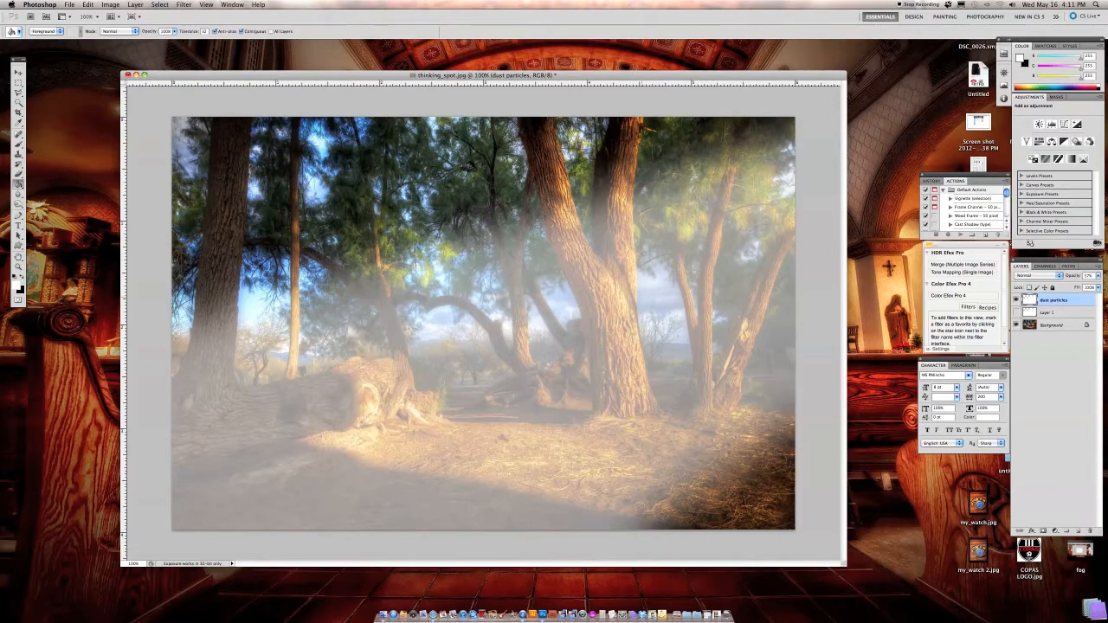
Step: Add monochromatic noise with a uniform distribution and an amount of 16.57% to the dust particles layer
{"action": "left_click", "coordinate": [209, 5]}
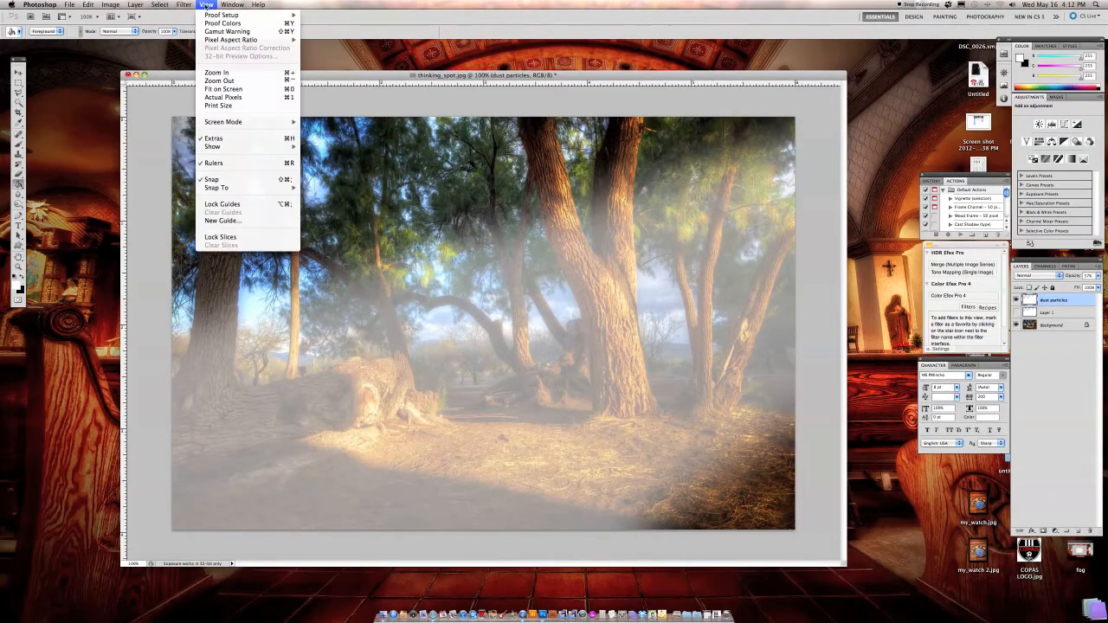
{"action": "mouse_move", "coordinate": [192, 5]}
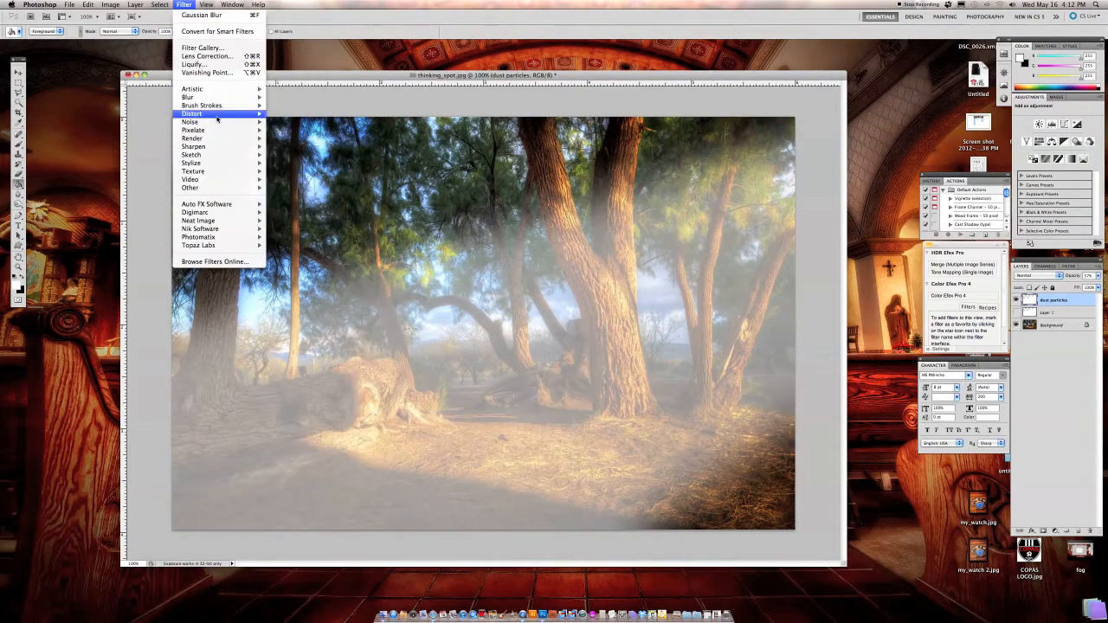
{"action": "mouse_move", "coordinate": [197, 123]}
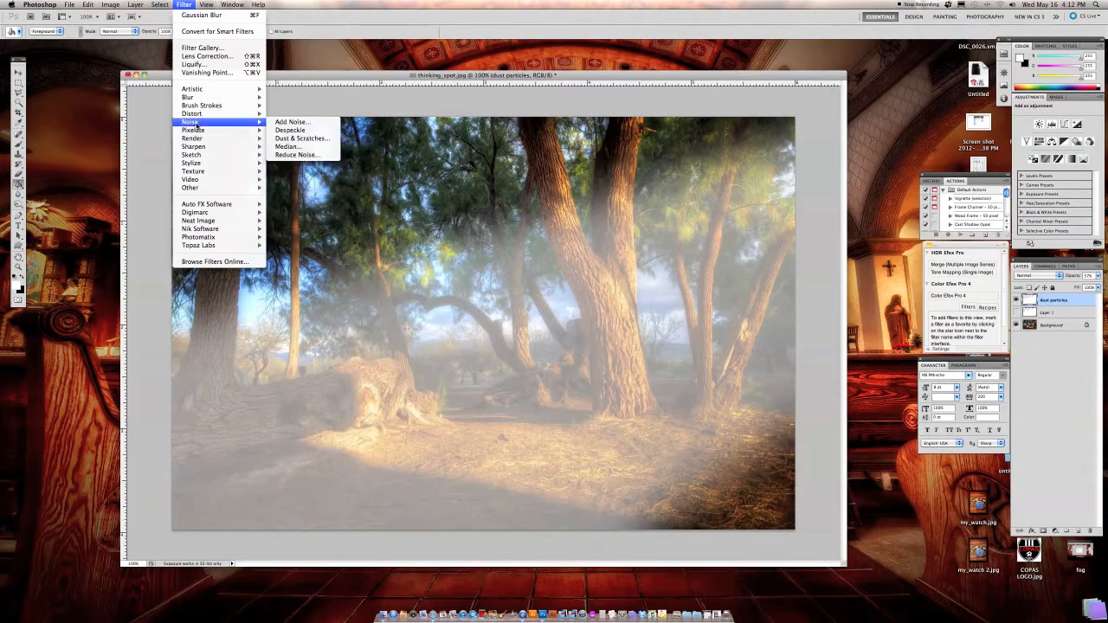
{"action": "left_click", "coordinate": [294, 124]}
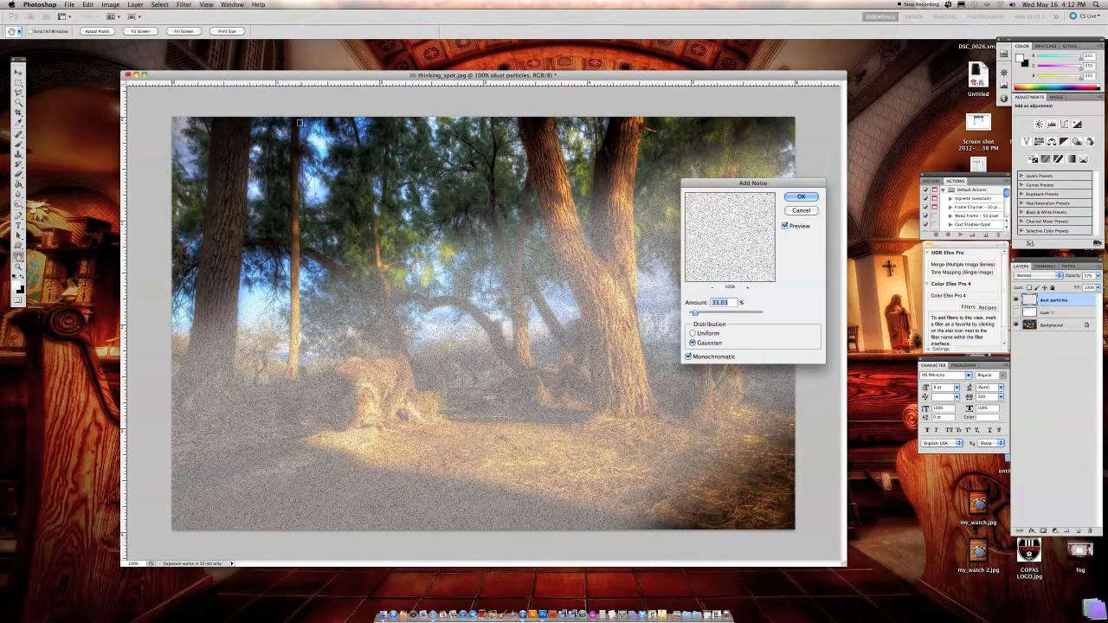
{"action": "left_click", "coordinate": [688, 357]}
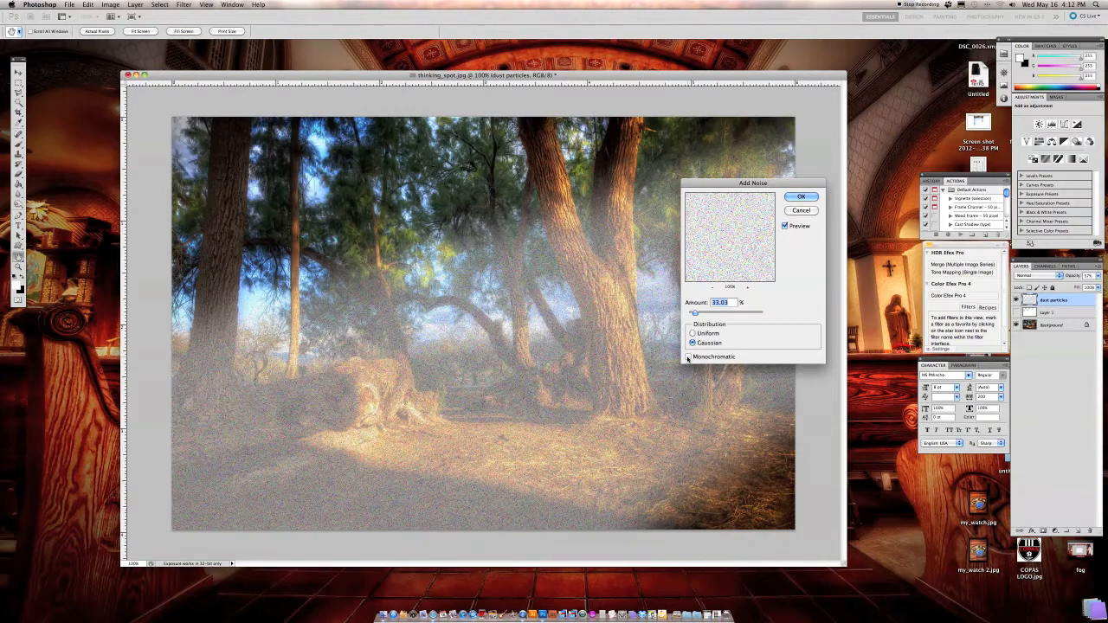
{"action": "left_click", "coordinate": [688, 357]}
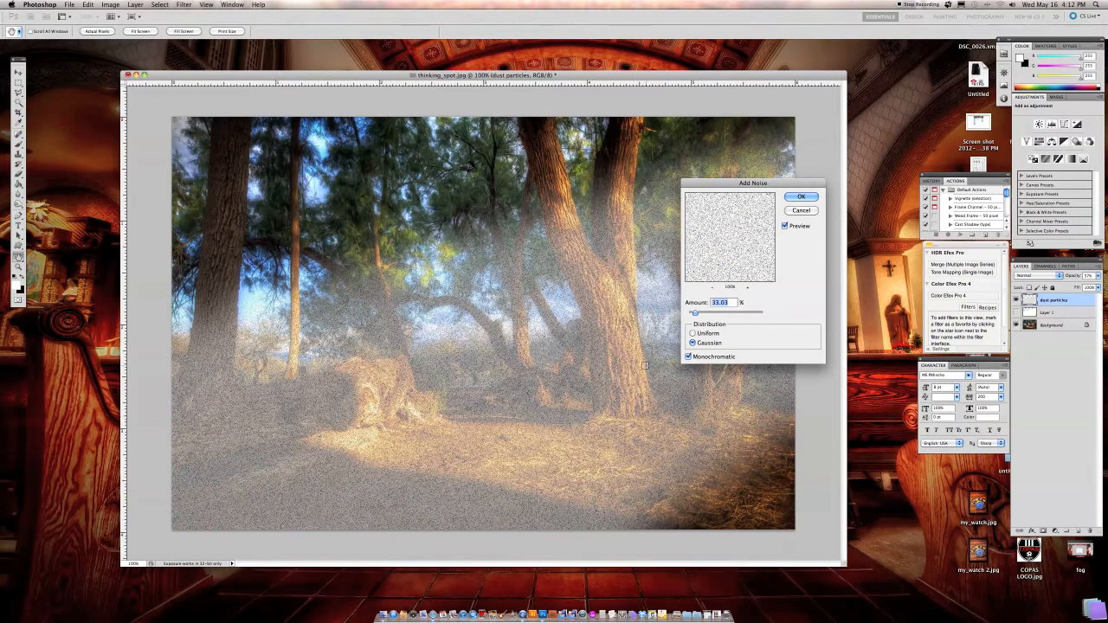
{"action": "left_click", "coordinate": [690, 357]}
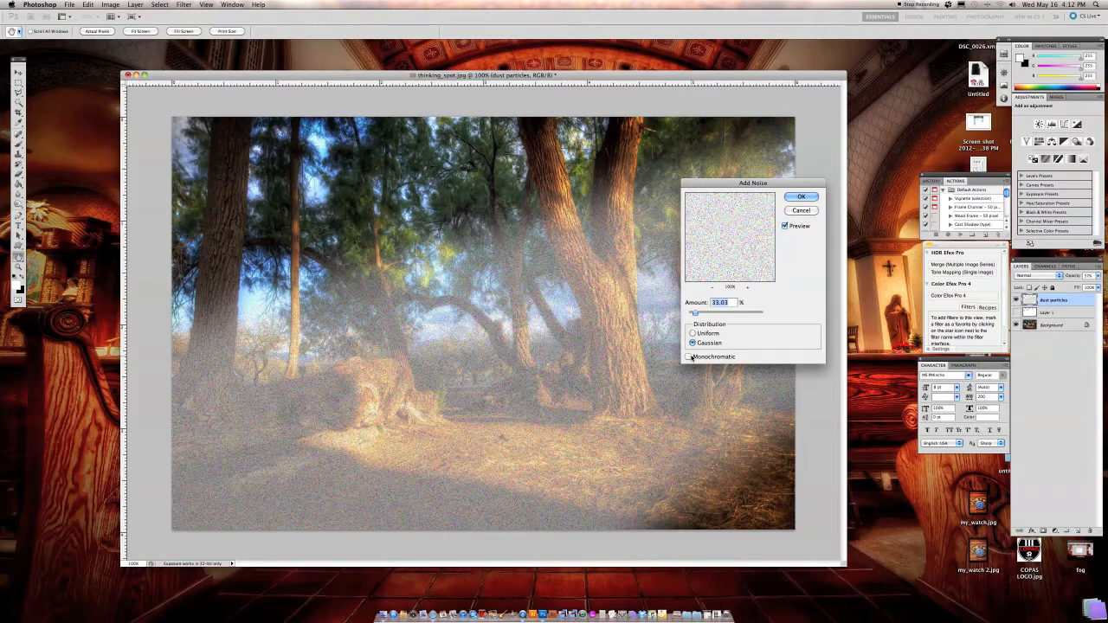
{"action": "left_click", "coordinate": [690, 357]}
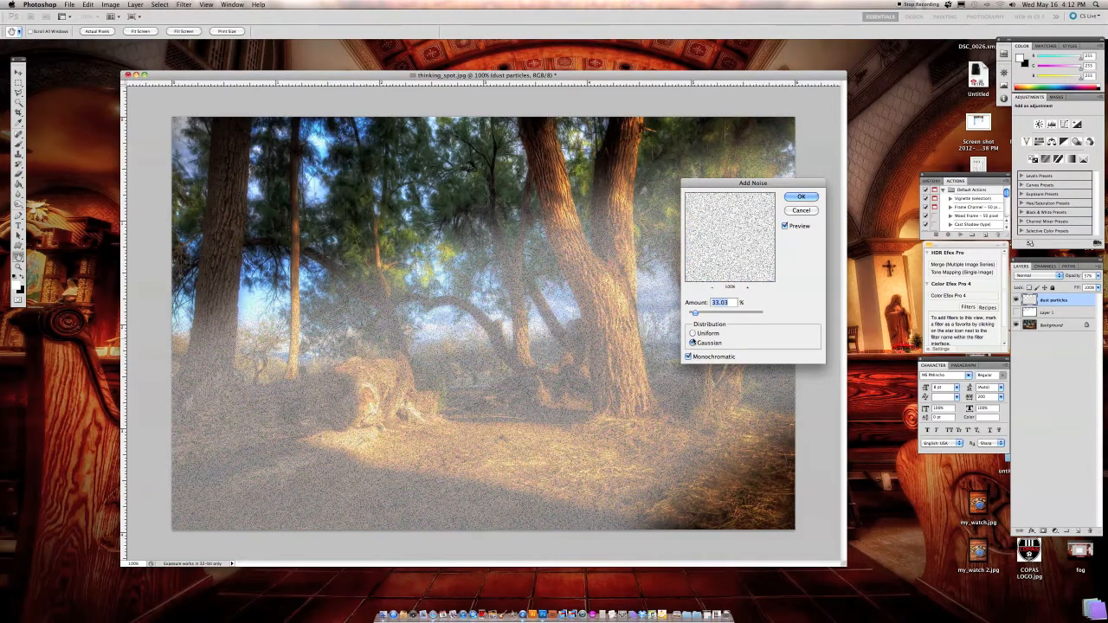
{"action": "left_click", "coordinate": [693, 333]}
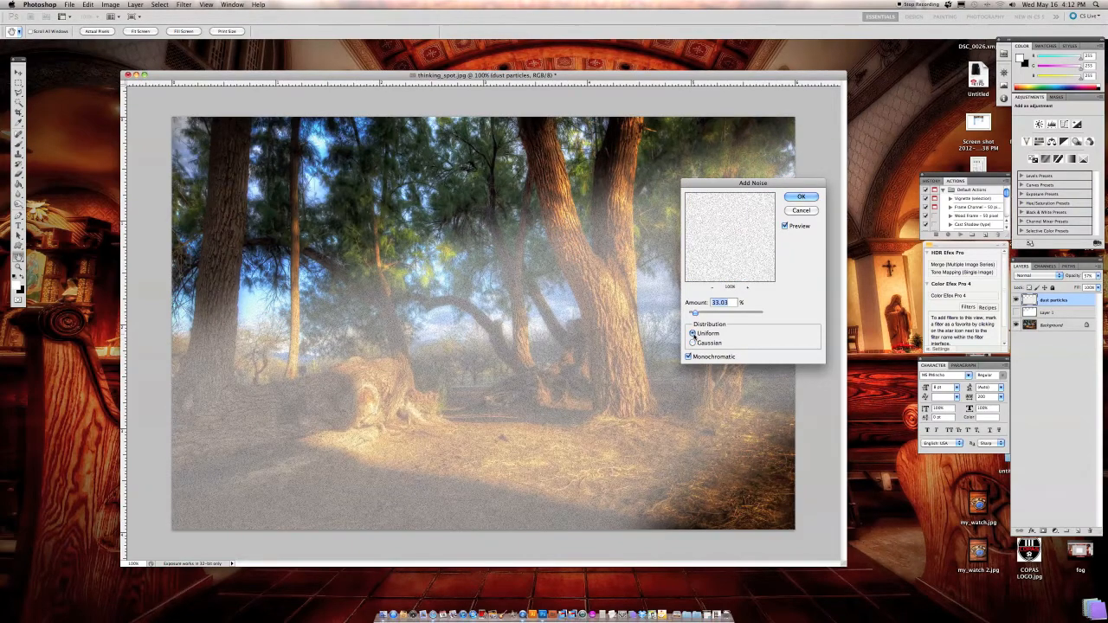
{"action": "left_click", "coordinate": [694, 343]}
{"action": "left_click", "coordinate": [692, 333]}
{"action": "left_click_drag", "start_coordinate": [695, 313], "coordinate": [693, 315]}
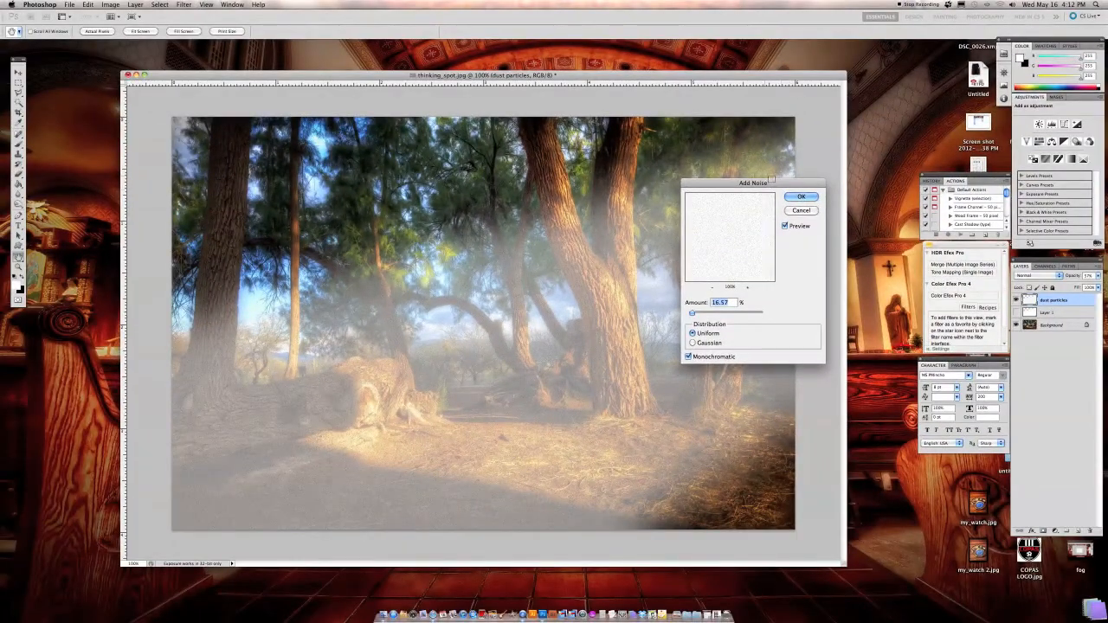
{"action": "left_click", "coordinate": [802, 198]}
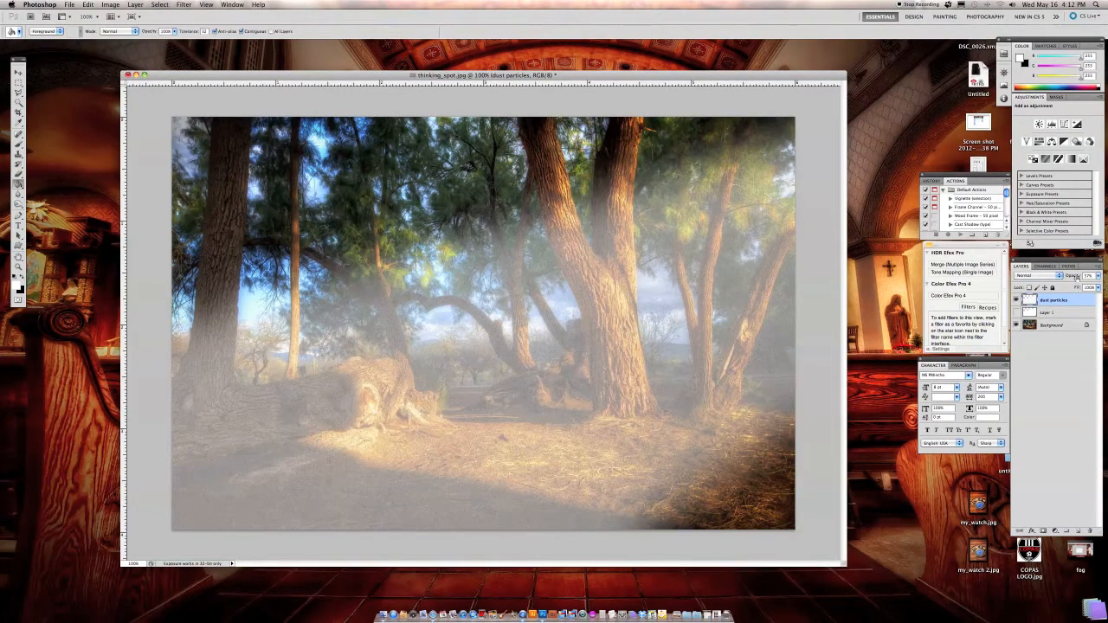
Step: Slightly lower the dust particles layer's opacity, hide that layer and show Layer 1 in its place
{"action": "left_click_drag", "start_coordinate": [1076, 276], "coordinate": [1074, 277]}
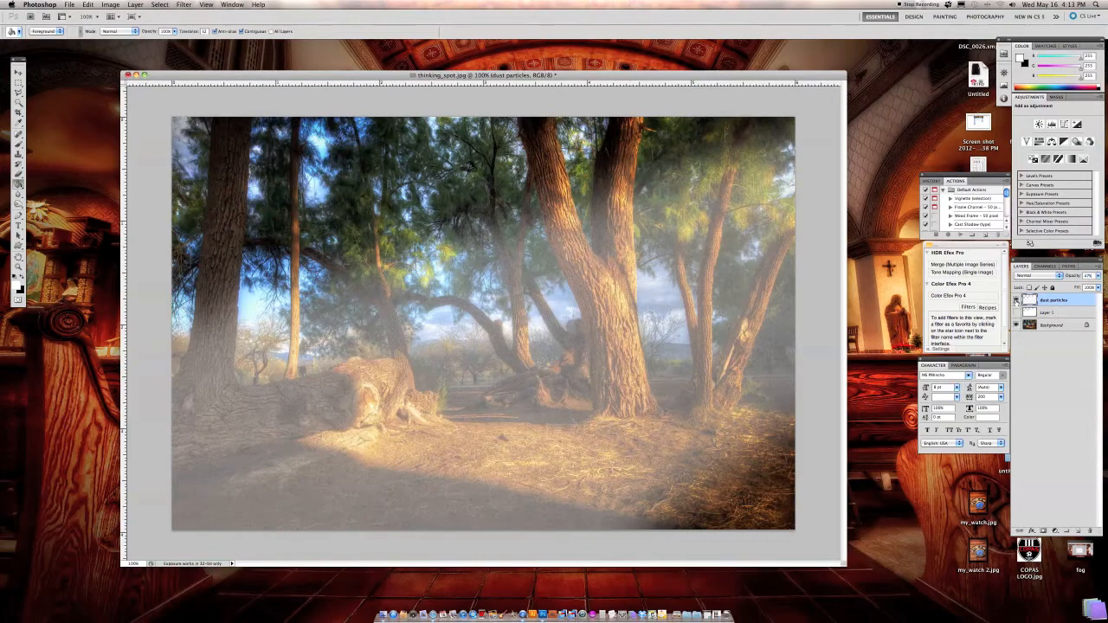
{"action": "left_click", "coordinate": [1017, 299]}
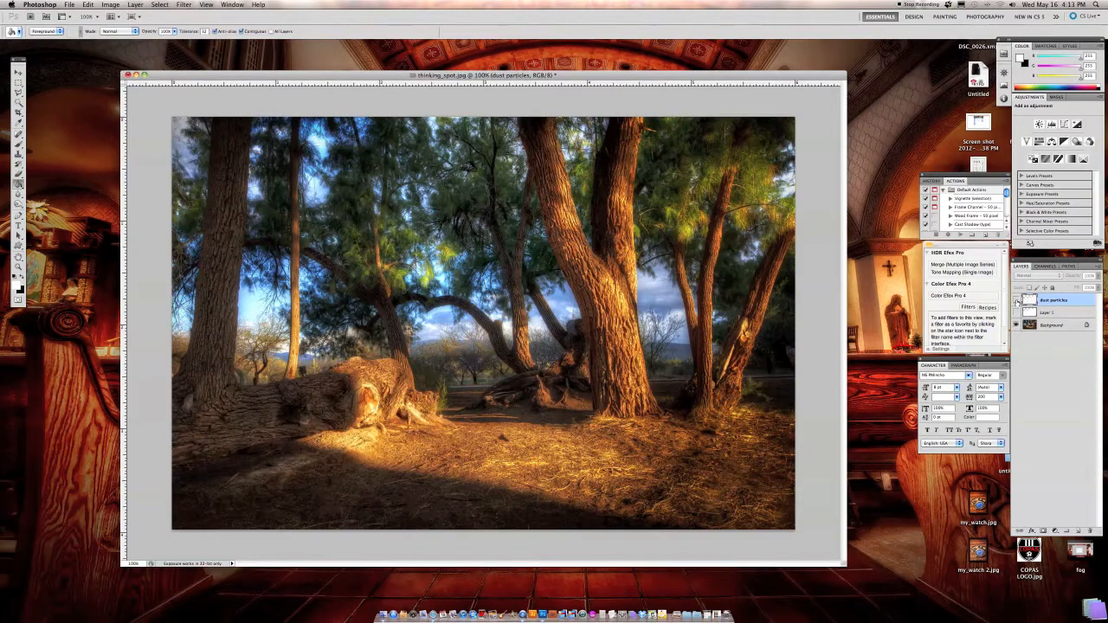
{"action": "left_click", "coordinate": [1017, 312]}
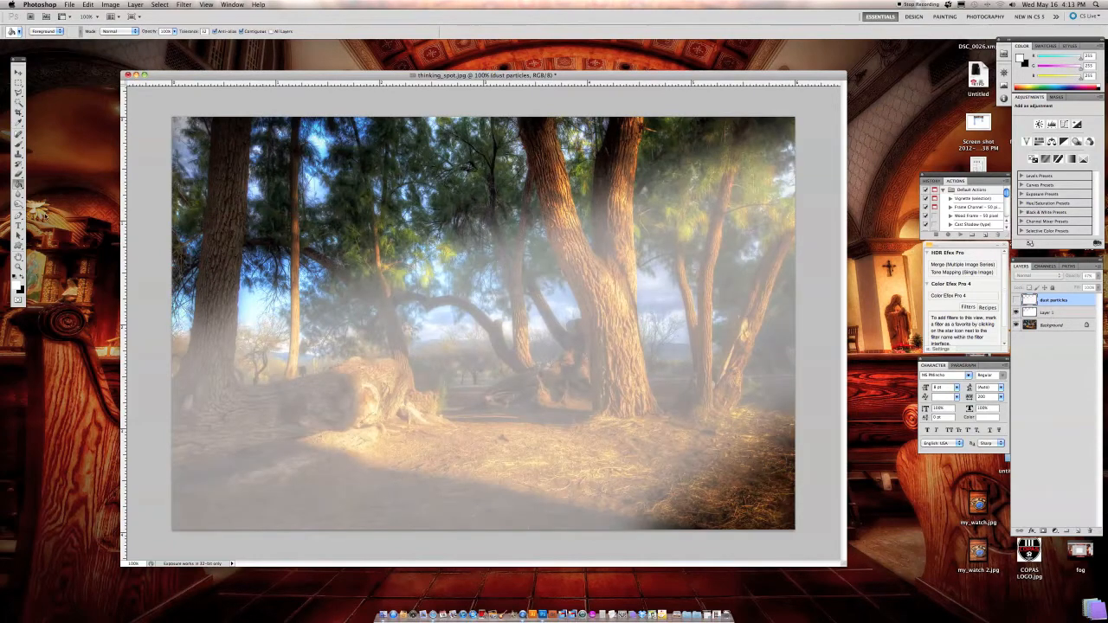
Step: Select Layer 1 and set up the Eraser with a medium-sized soft round tip at low opacity
{"action": "left_click", "coordinate": [18, 144]}
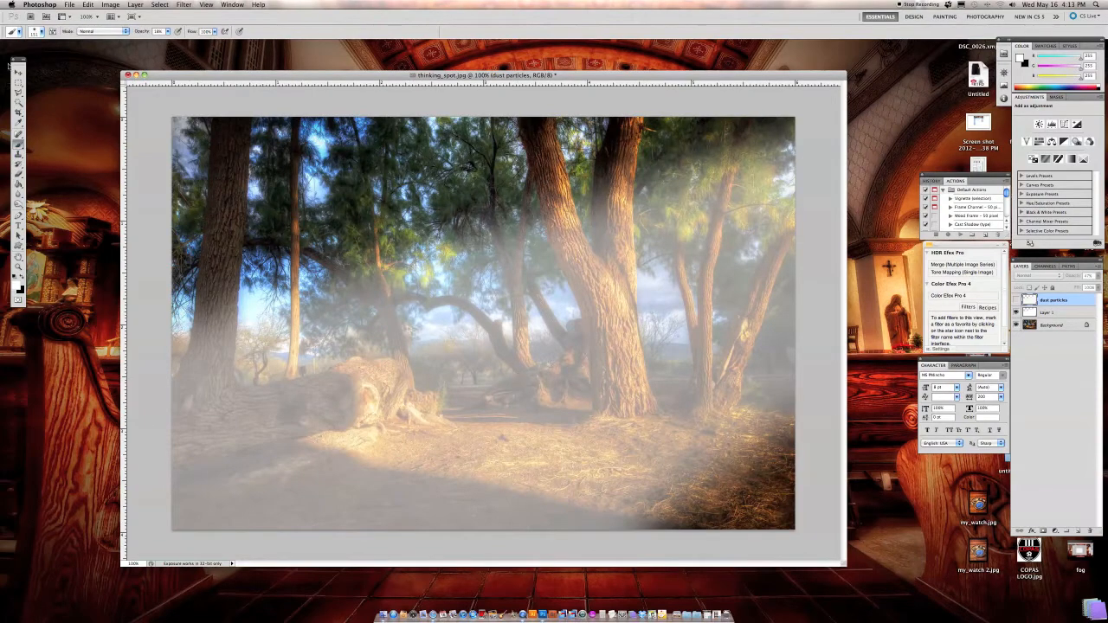
{"action": "left_click", "coordinate": [1045, 312]}
{"action": "right_click", "coordinate": [520, 352]}
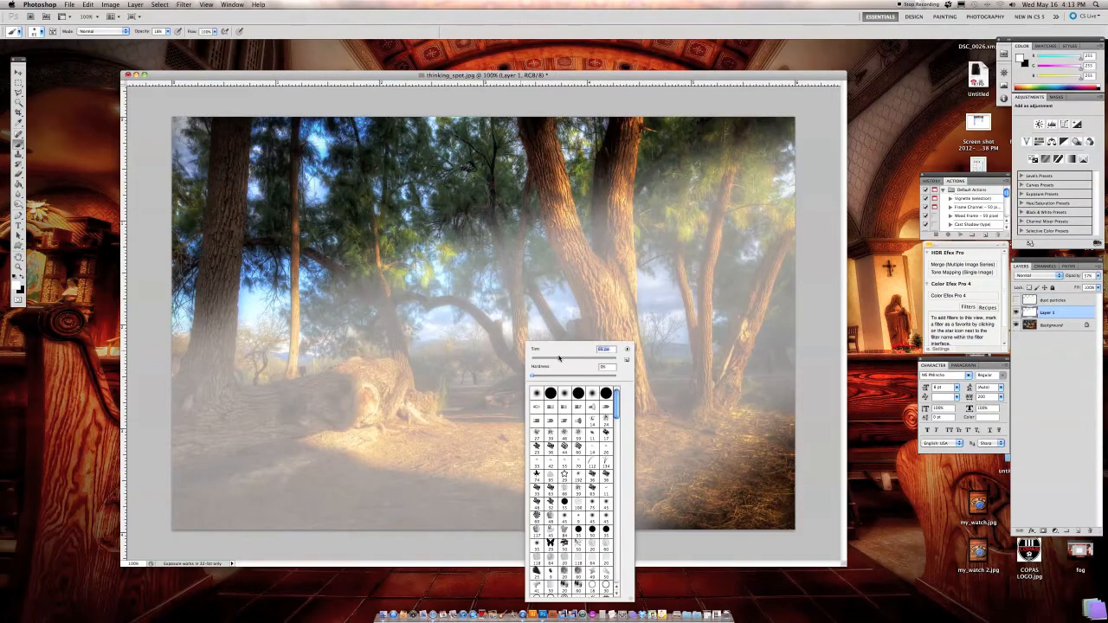
{"action": "left_click", "coordinate": [161, 538]}
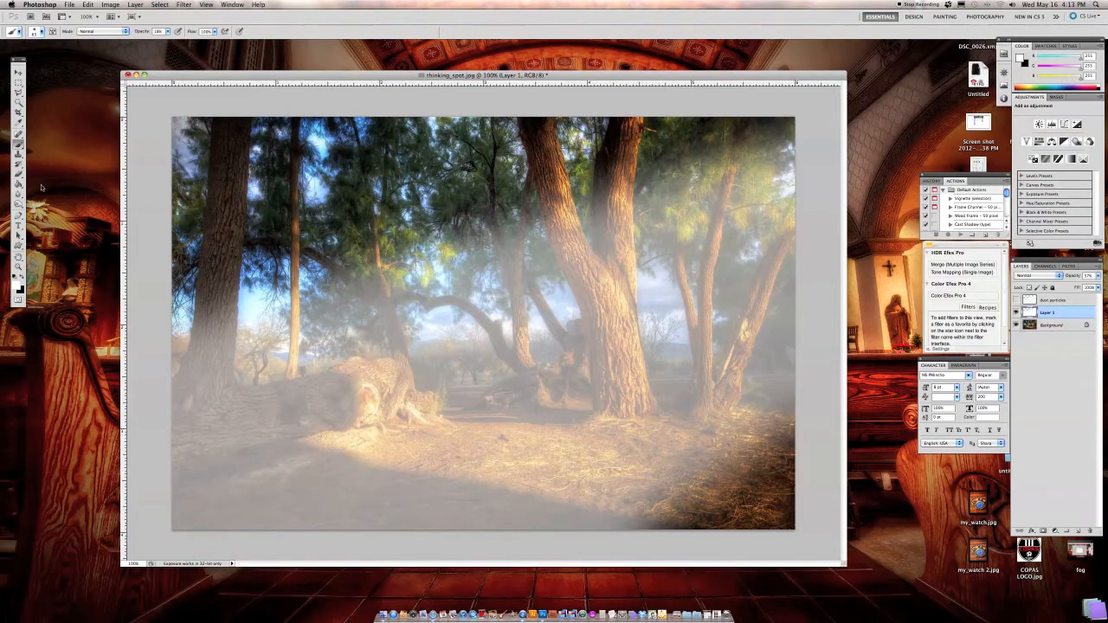
{"action": "key", "text": "e"}
{"action": "right_click", "coordinate": [459, 348]}
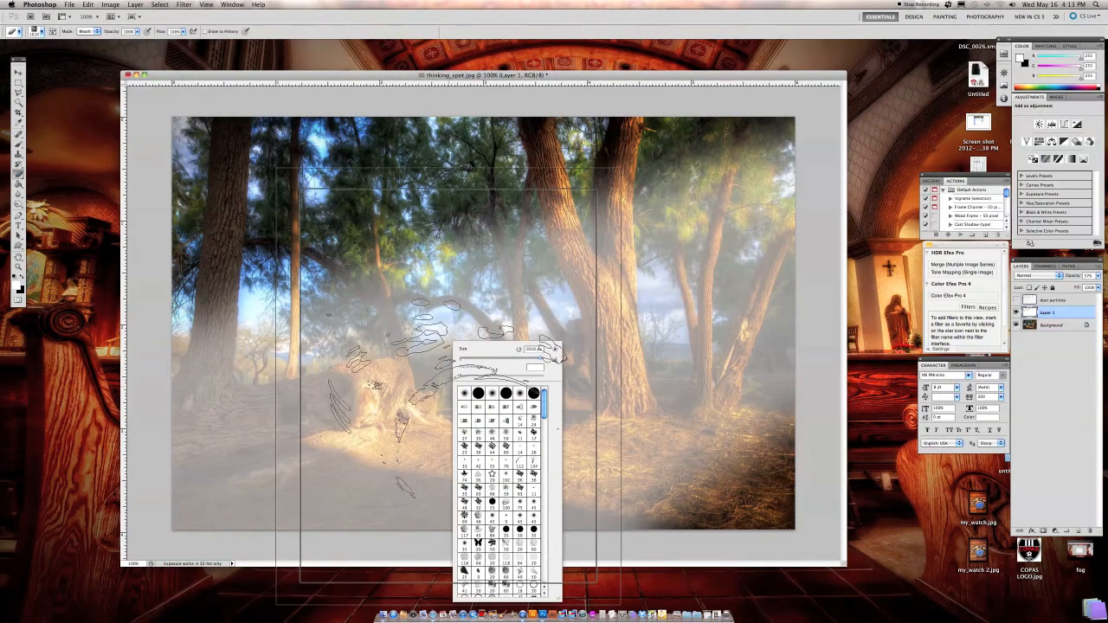
{"action": "left_click", "coordinate": [518, 394]}
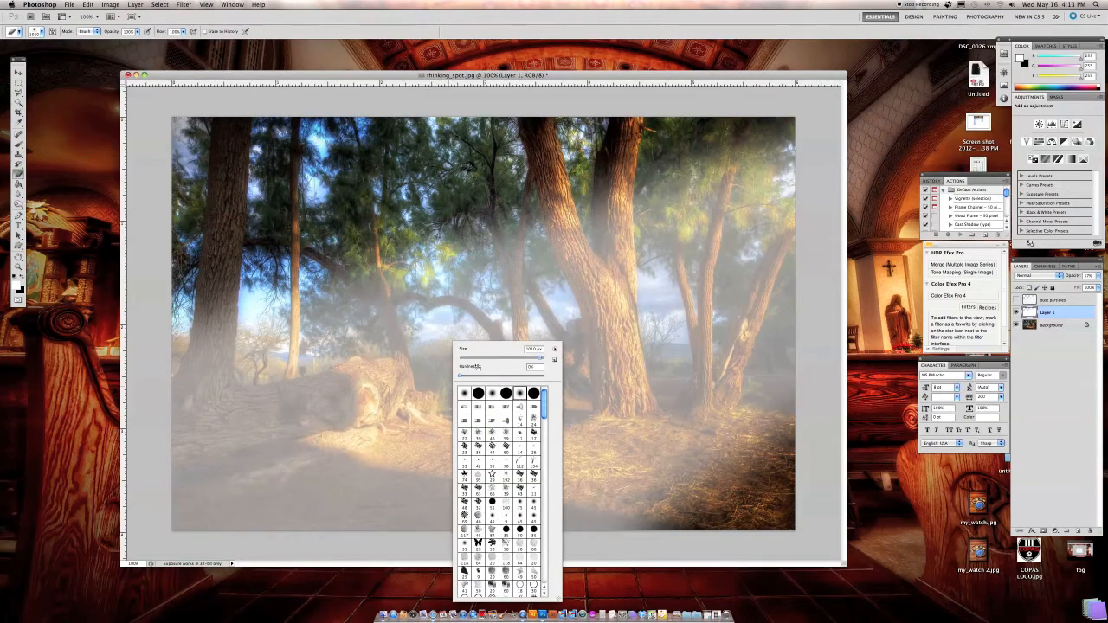
{"action": "left_click", "coordinate": [505, 358]}
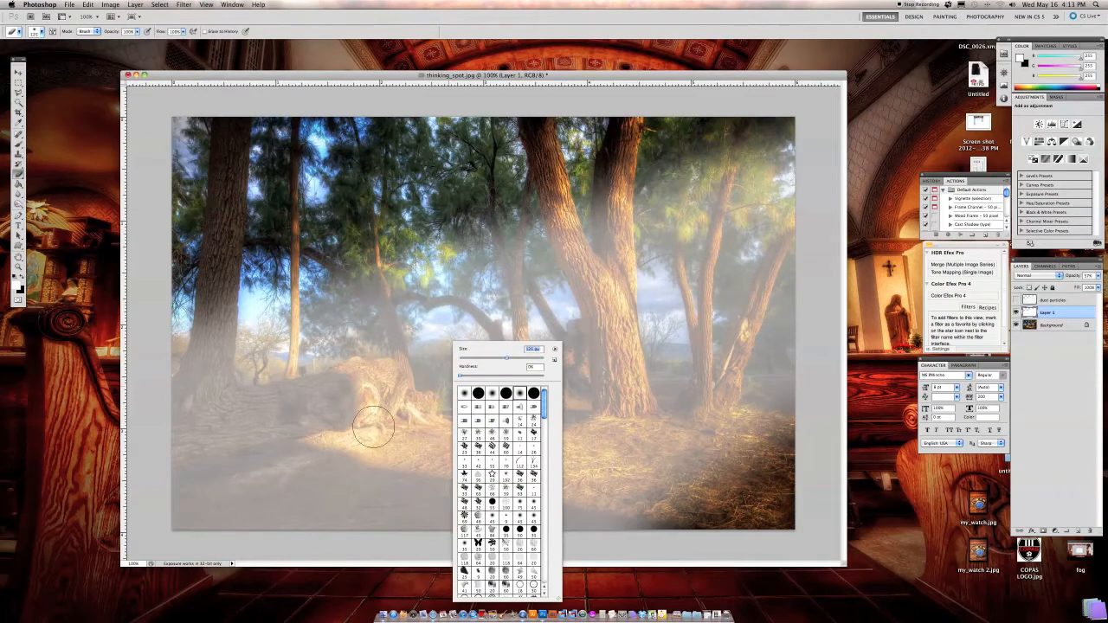
{"action": "left_click", "coordinate": [160, 537]}
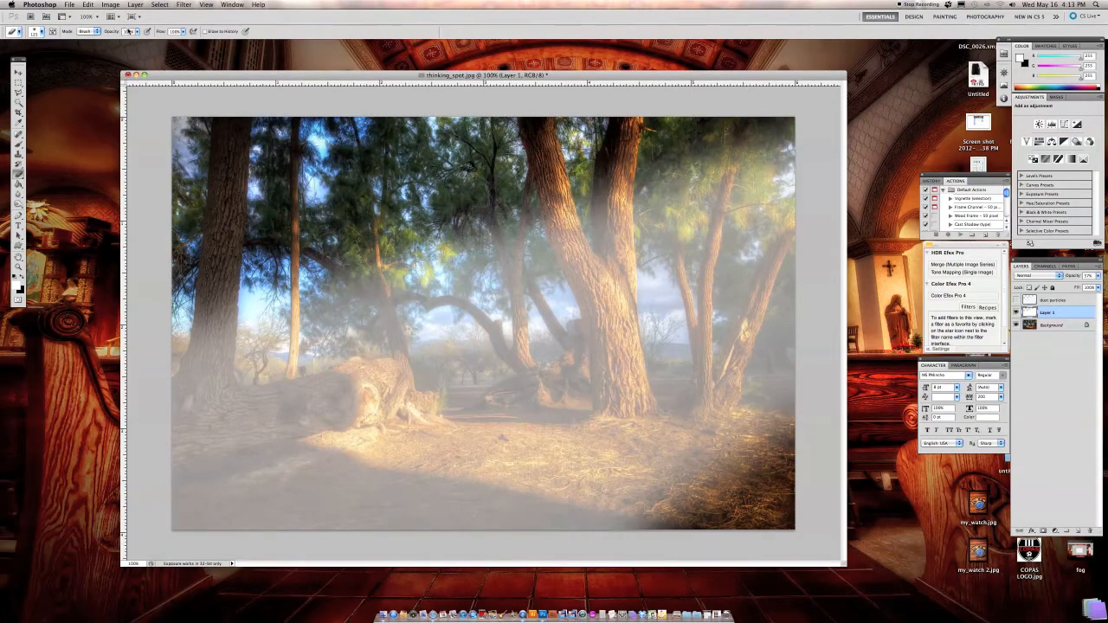
{"action": "left_click", "coordinate": [136, 31]}
Step: Erase several straight diagonal streaks from Layer 1's haze, running between the photo's lower-left areas and its upper-right side, to form light rays
{"action": "left_click", "coordinate": [164, 537]}
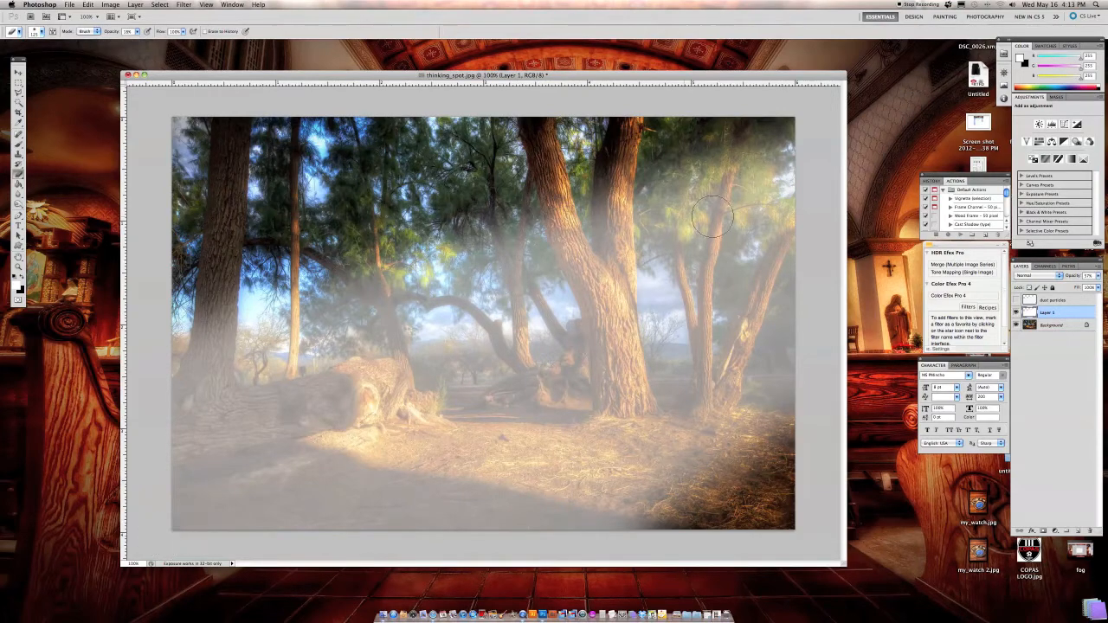
{"action": "left_click", "coordinate": [773, 189], "text": "shift"}
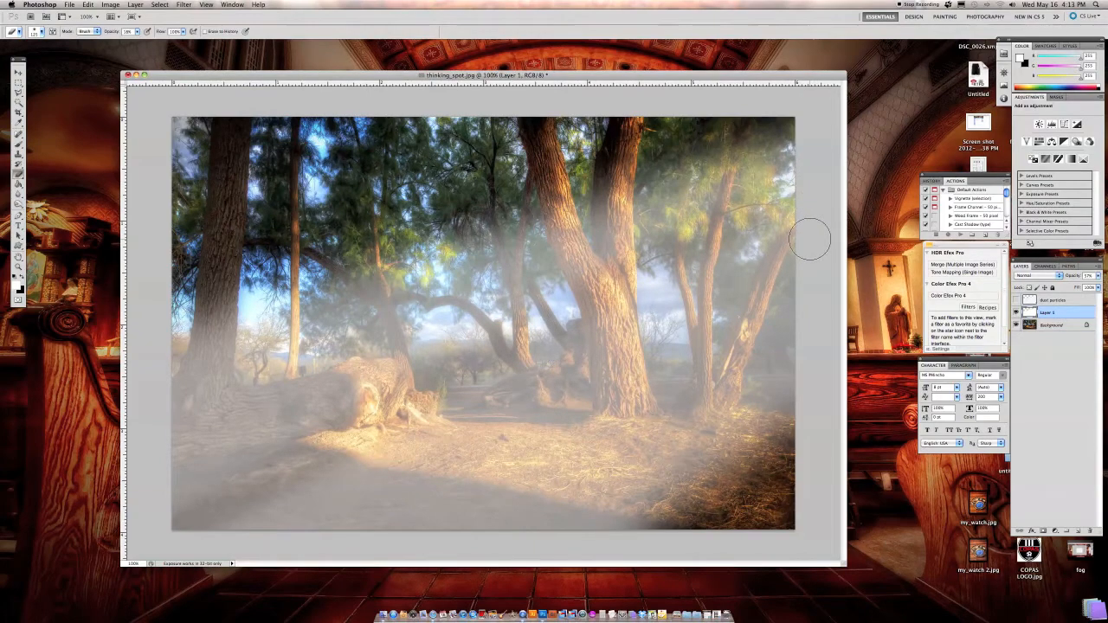
{"action": "left_click", "coordinate": [582, 519], "text": "shift"}
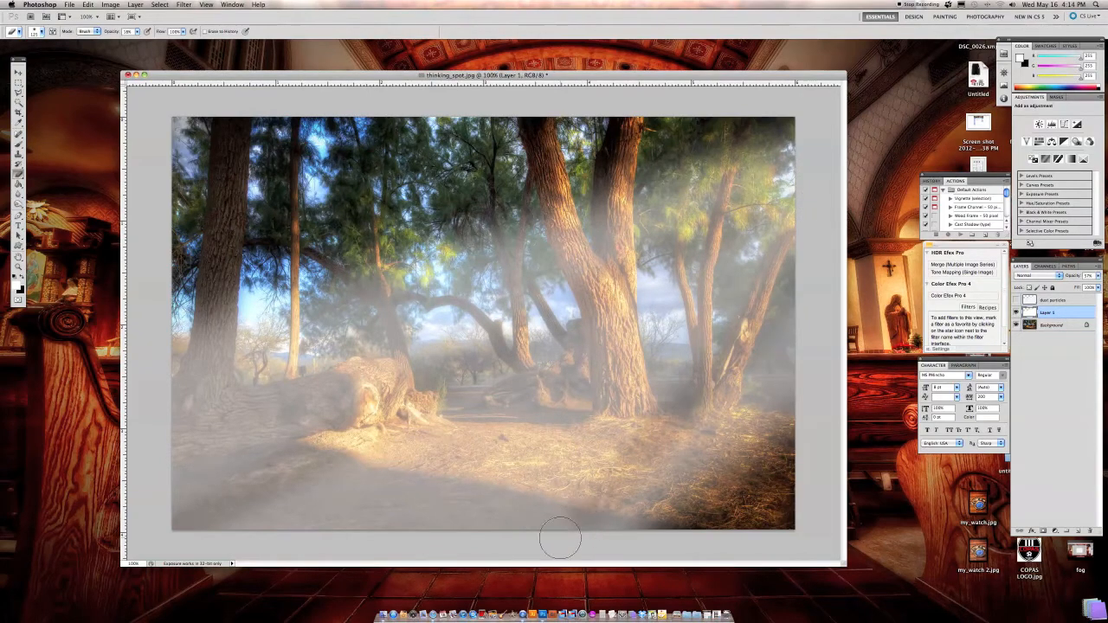
{"action": "left_click", "coordinate": [820, 237], "text": "shift"}
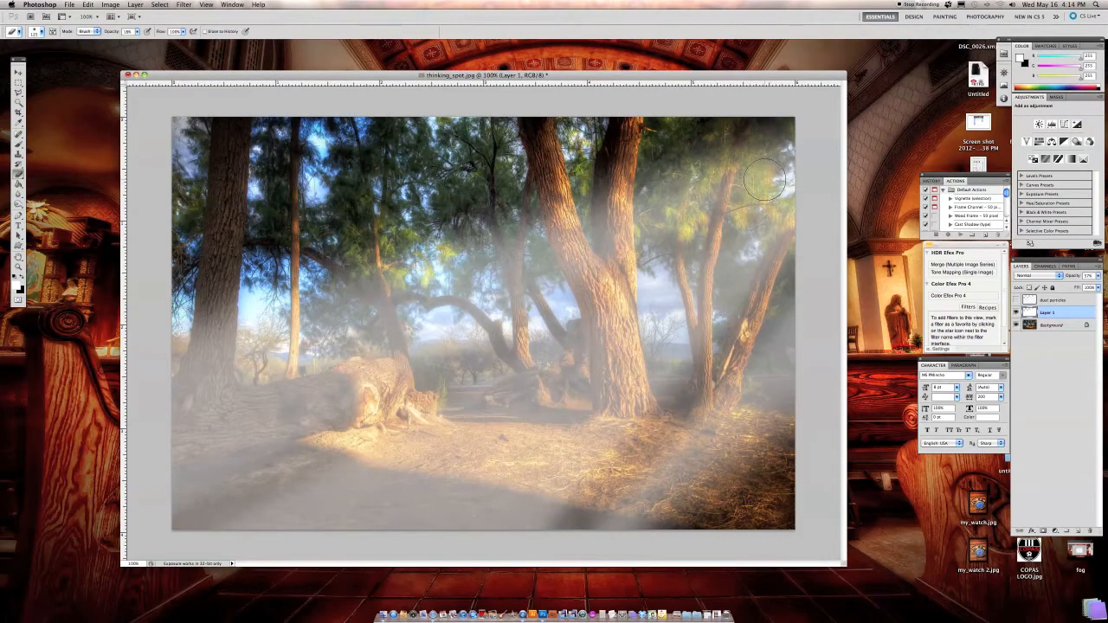
{"action": "left_click", "coordinate": [157, 395], "text": "shift"}
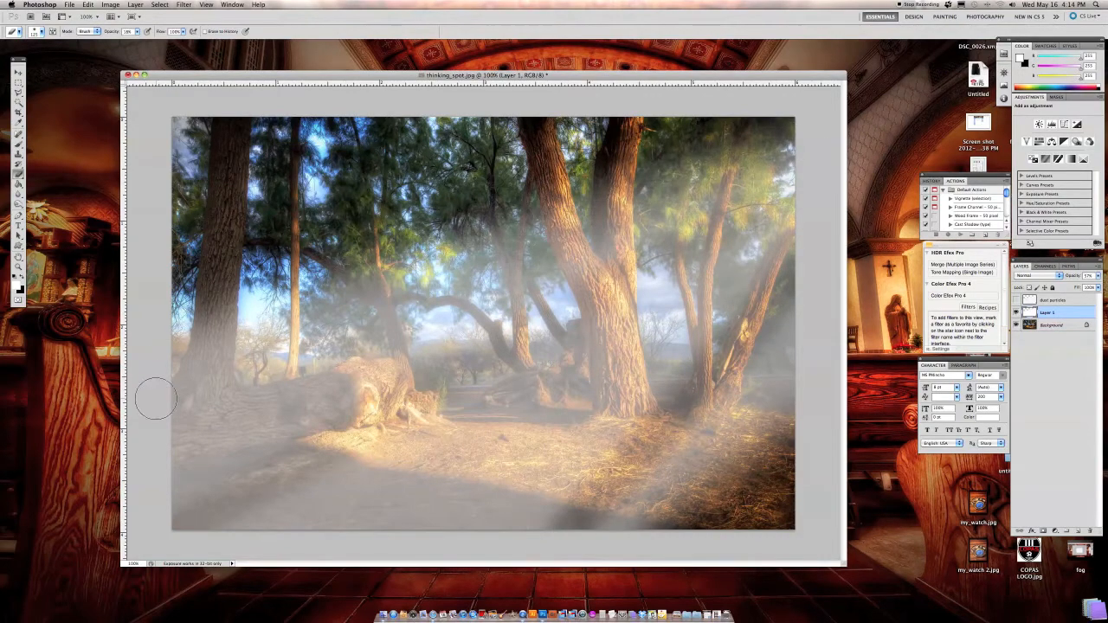
{"action": "left_click", "coordinate": [785, 434]}
{"action": "left_click", "coordinate": [572, 591], "text": "shift"}
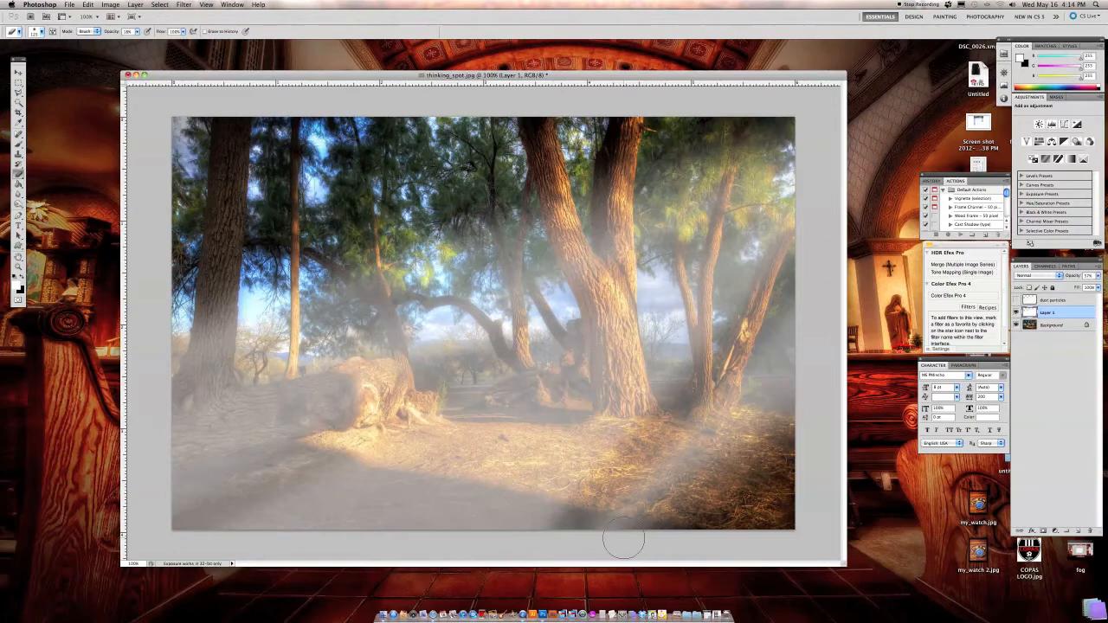
{"action": "left_click", "coordinate": [285, 544]}
{"action": "left_click", "coordinate": [817, 240], "text": "shift"}
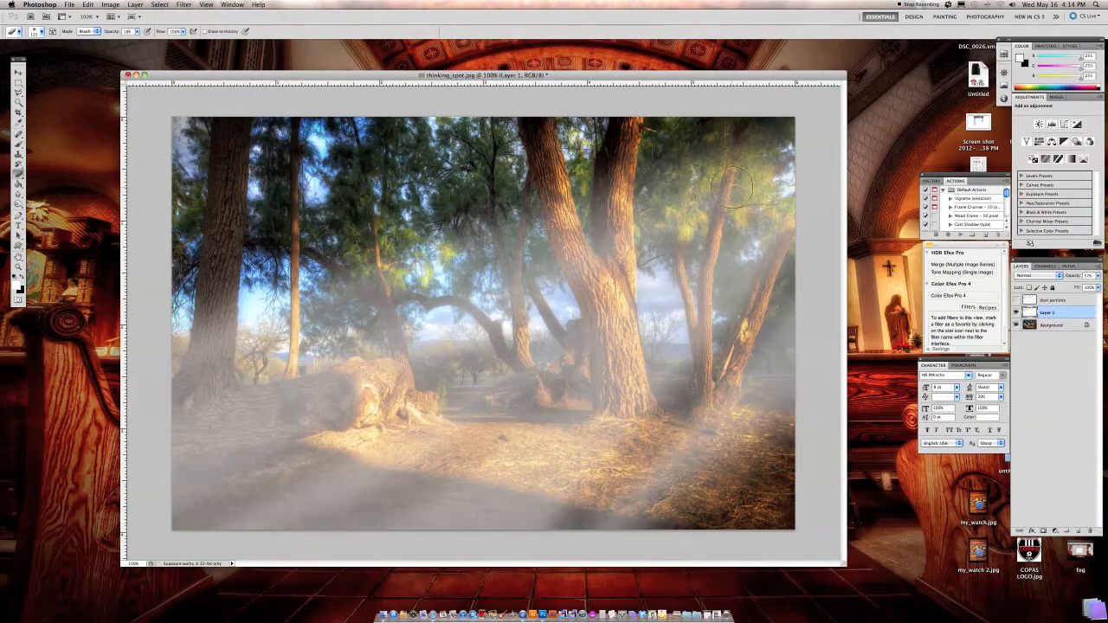
Step: Reduce the eraser size and erase additional narrower diagonal streaks from the haze on Layer 1, fanning out from the photo's upper-right edge
{"action": "right_click", "coordinate": [428, 389]}
{"action": "left_click", "coordinate": [466, 359]}
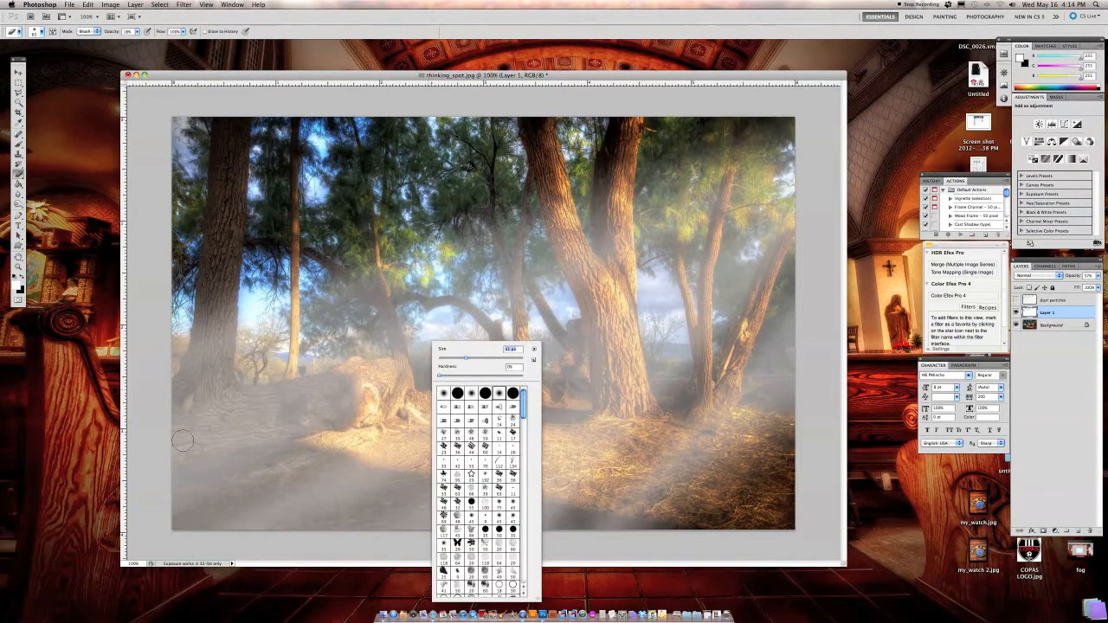
{"action": "left_click", "coordinate": [139, 448]}
{"action": "left_click", "coordinate": [769, 146], "text": "shift"}
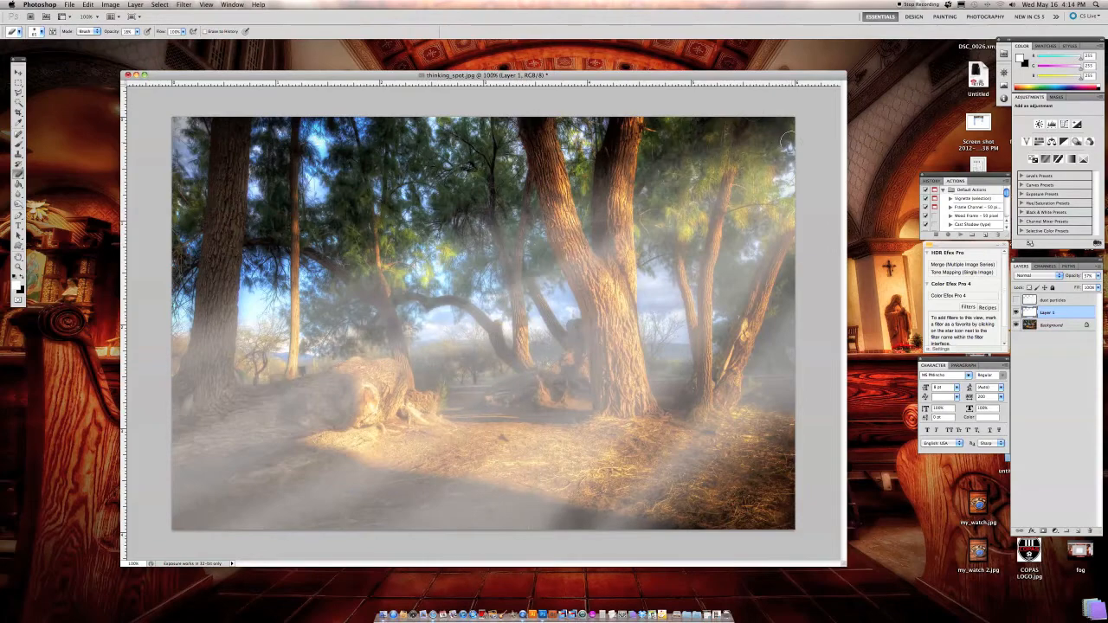
{"action": "left_click", "coordinate": [146, 453], "text": "shift"}
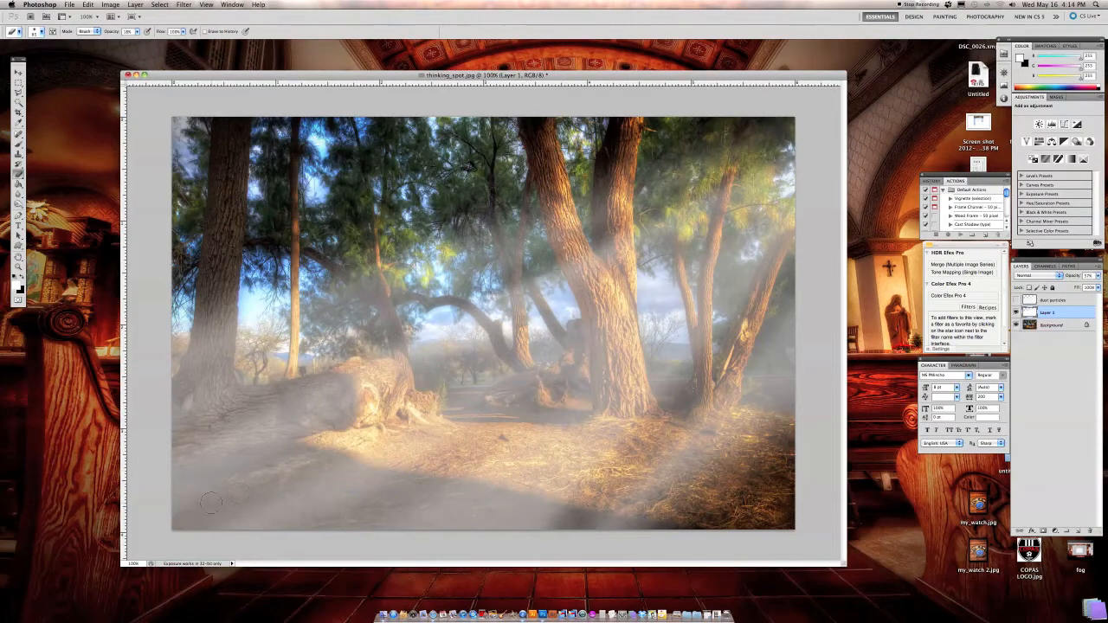
{"action": "left_click", "coordinate": [796, 178], "text": "shift"}
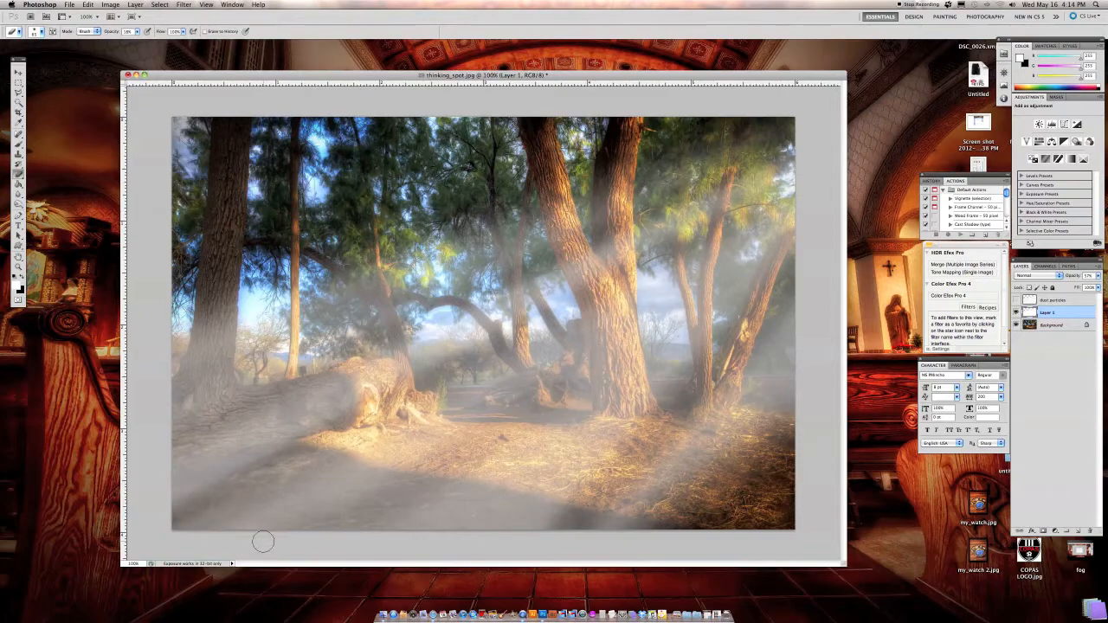
{"action": "left_click", "coordinate": [820, 227], "text": "shift"}
{"action": "left_click", "coordinate": [461, 515]}
{"action": "left_click", "coordinate": [803, 256], "text": "shift"}
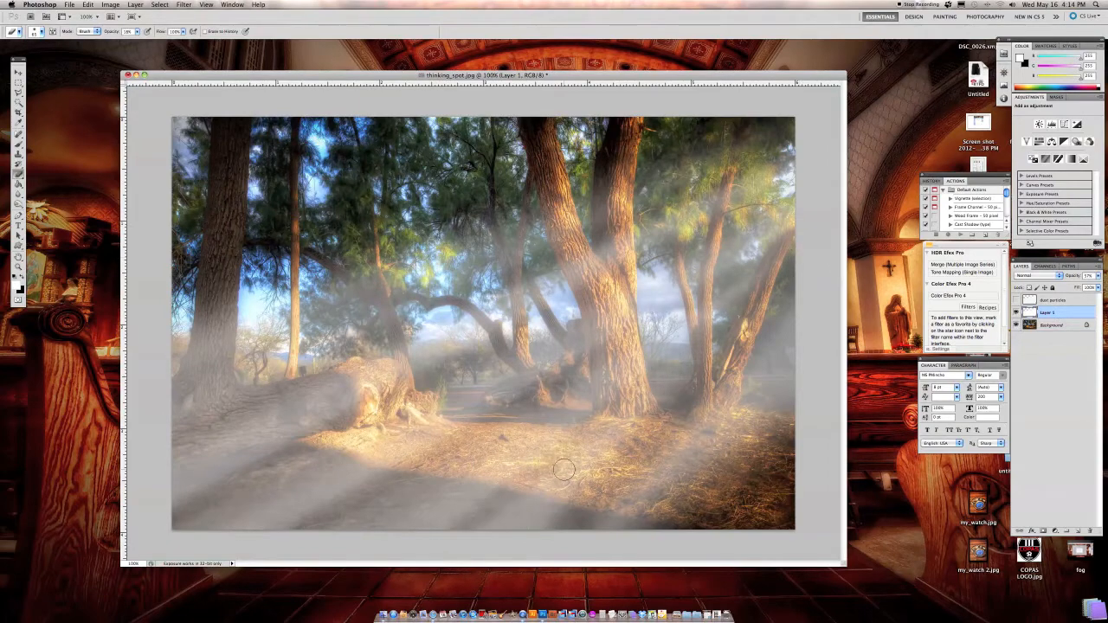
{"action": "left_click", "coordinate": [455, 540], "text": "shift"}
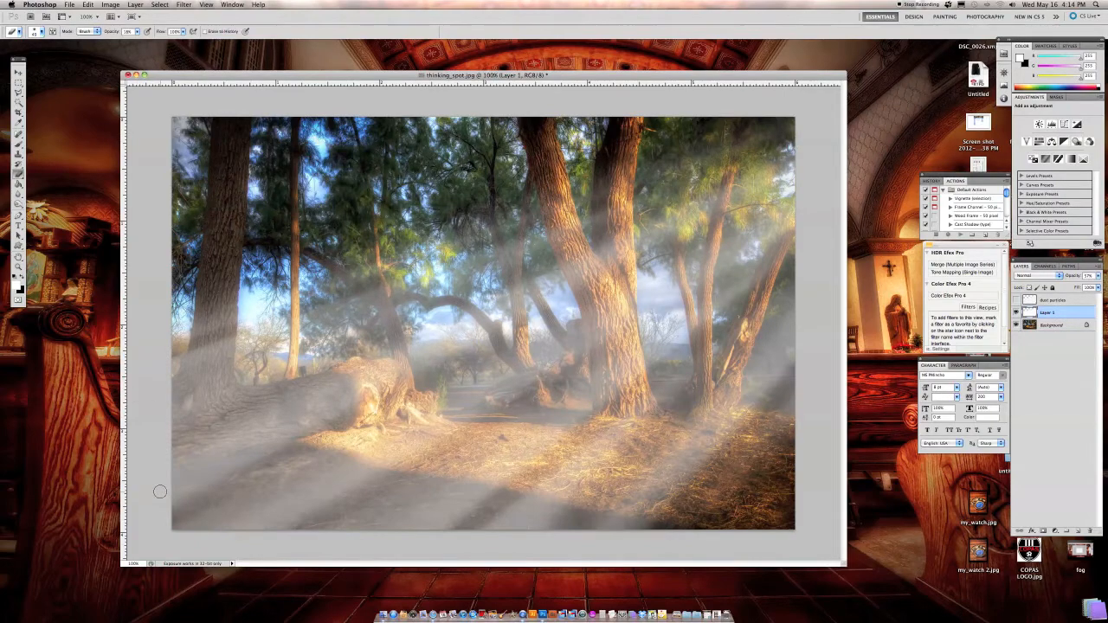
{"action": "left_click", "coordinate": [801, 178], "text": "shift"}
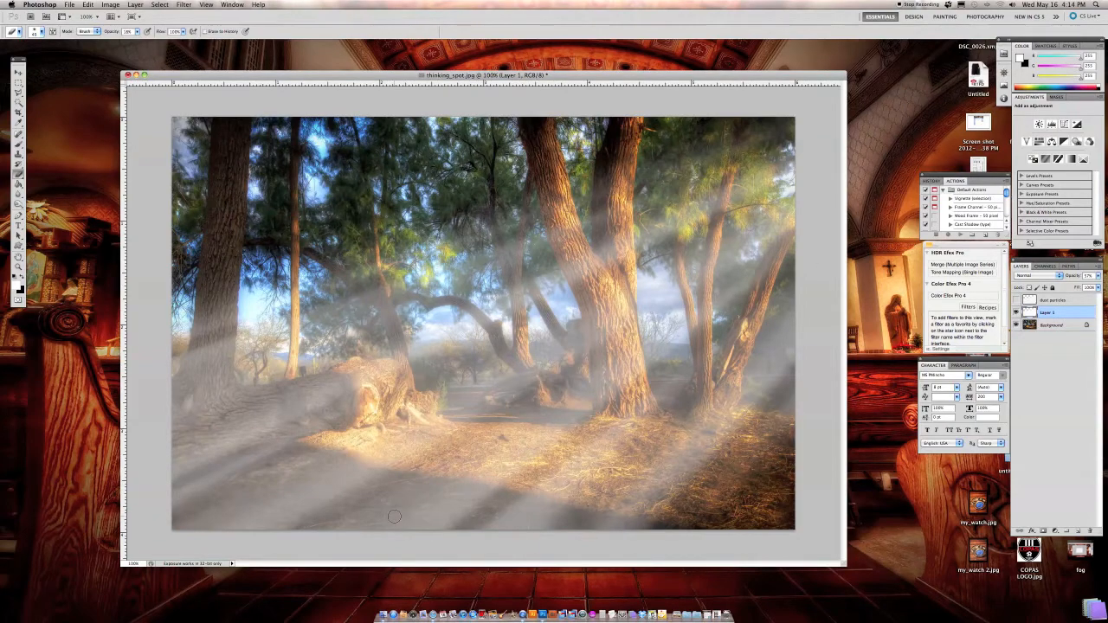
Step: Enlarge the eraser, undo the last stroke and erase diagonal streaks on Layer 1 from the photo's lower-center ground toward its right side
{"action": "key", "text": "bracketright"}
{"action": "key", "text": "bracketright"}
{"action": "key", "text": "bracketright"}
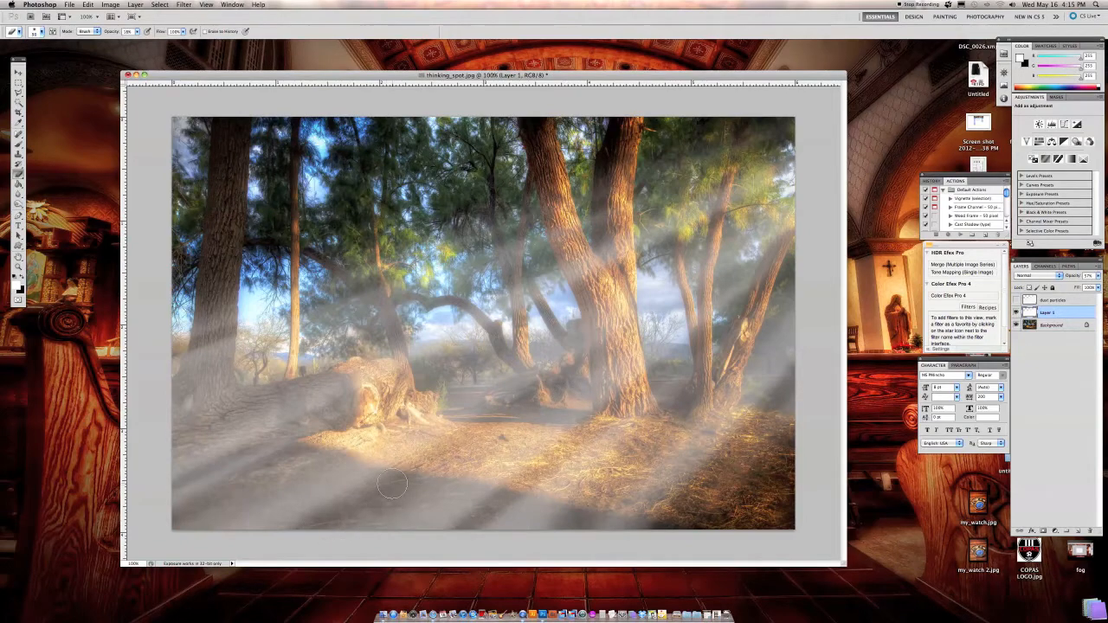
{"action": "key", "text": "super+z"}
{"action": "left_click_drag", "start_coordinate": [342, 513], "coordinate": [806, 251]}
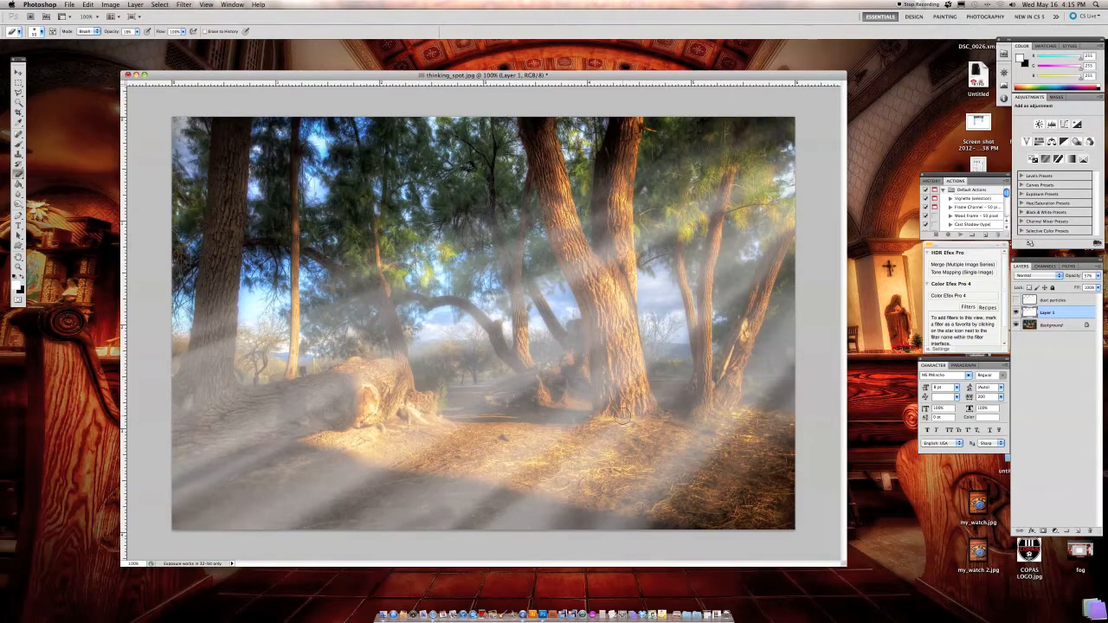
{"action": "left_click_drag", "start_coordinate": [407, 524], "coordinate": [710, 342]}
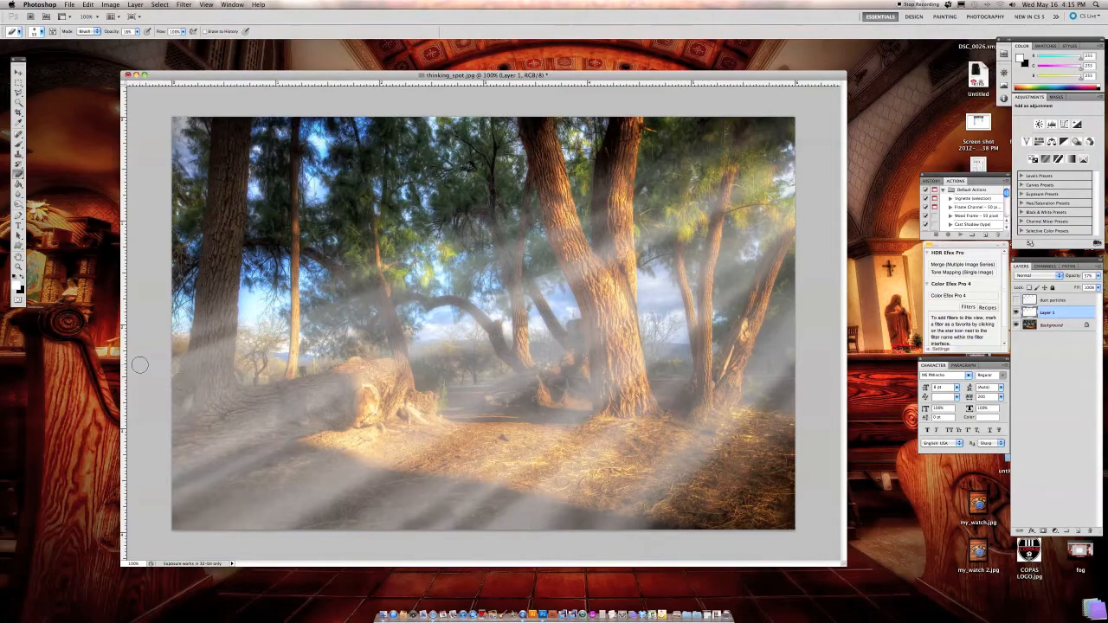
Step: Erase more diagonal streaks from Layer 1's haze, rising from the photo's left and bottom edges, and redo the lower-left streak as a shorter stroke
{"action": "left_click_drag", "start_coordinate": [164, 379], "coordinate": [583, 190]}
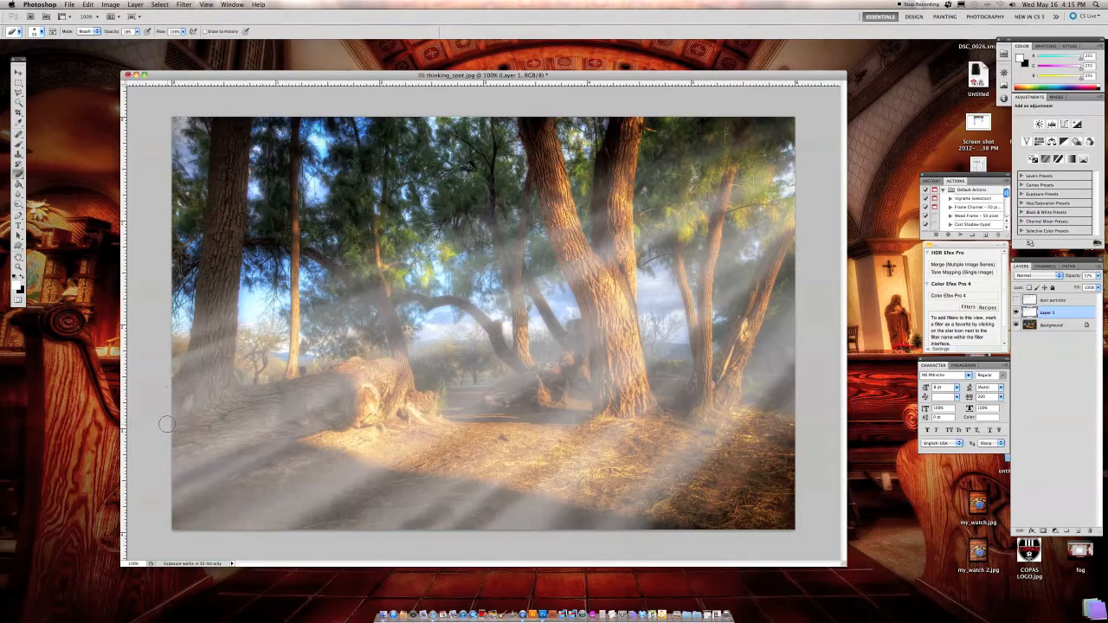
{"action": "left_click_drag", "start_coordinate": [168, 425], "coordinate": [659, 206]}
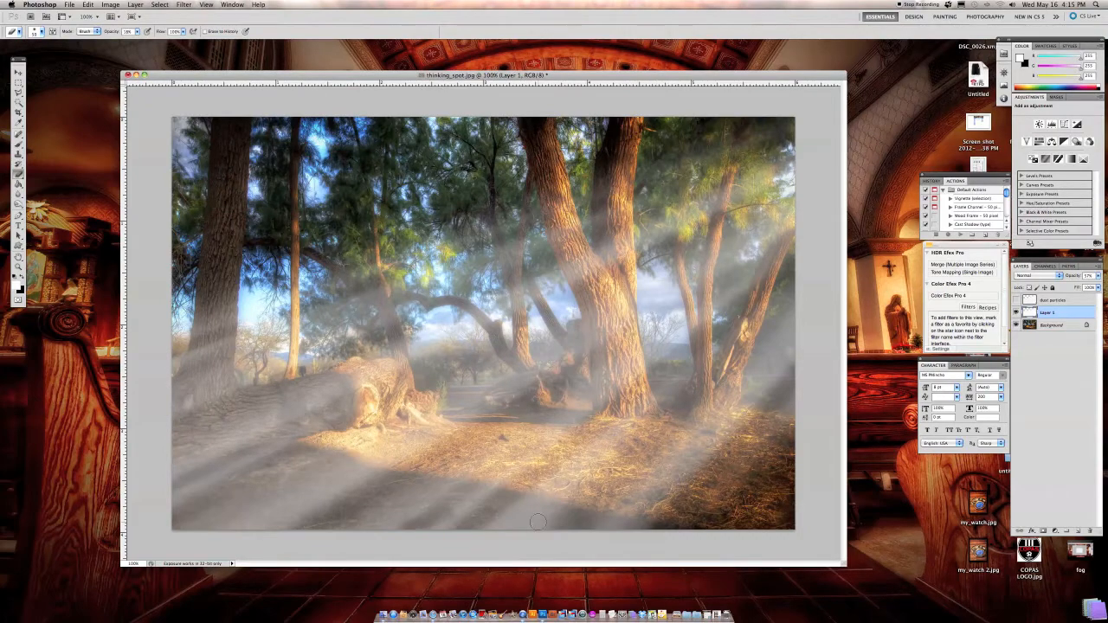
{"action": "mouse_move", "coordinate": [477, 534]}
{"action": "left_mouse_down"}
{"action": "mouse_move", "coordinate": [580, 490]}
{"action": "mouse_move", "coordinate": [743, 342]}
{"action": "left_mouse_up"}
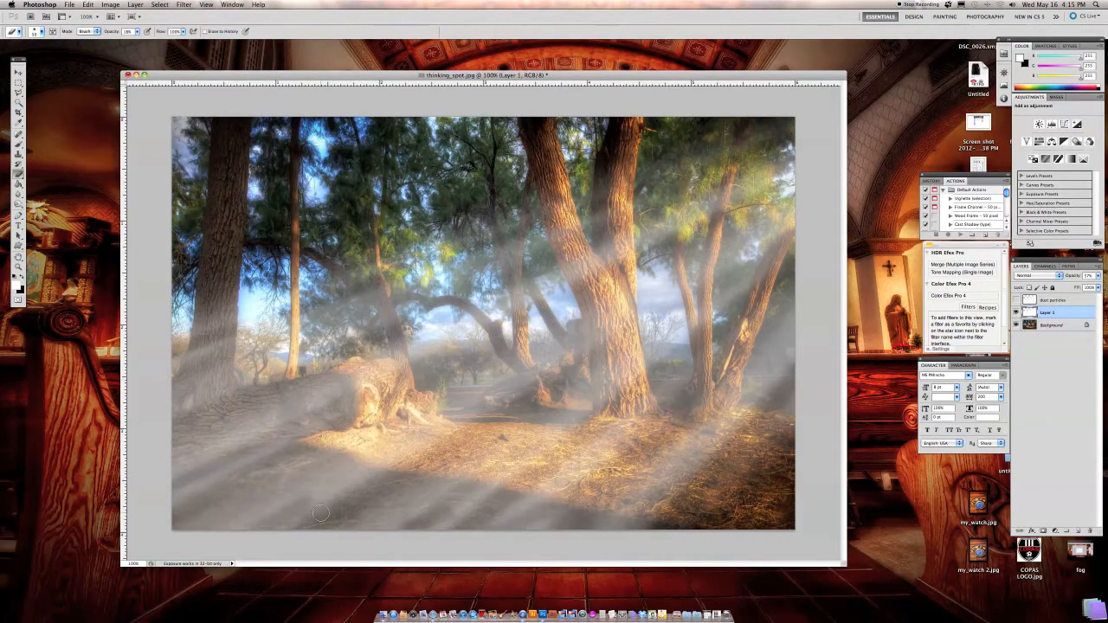
{"action": "left_click_drag", "start_coordinate": [244, 520], "coordinate": [663, 329]}
{"action": "key", "text": "super+z"}
{"action": "left_click_drag", "start_coordinate": [239, 538], "coordinate": [438, 422]}
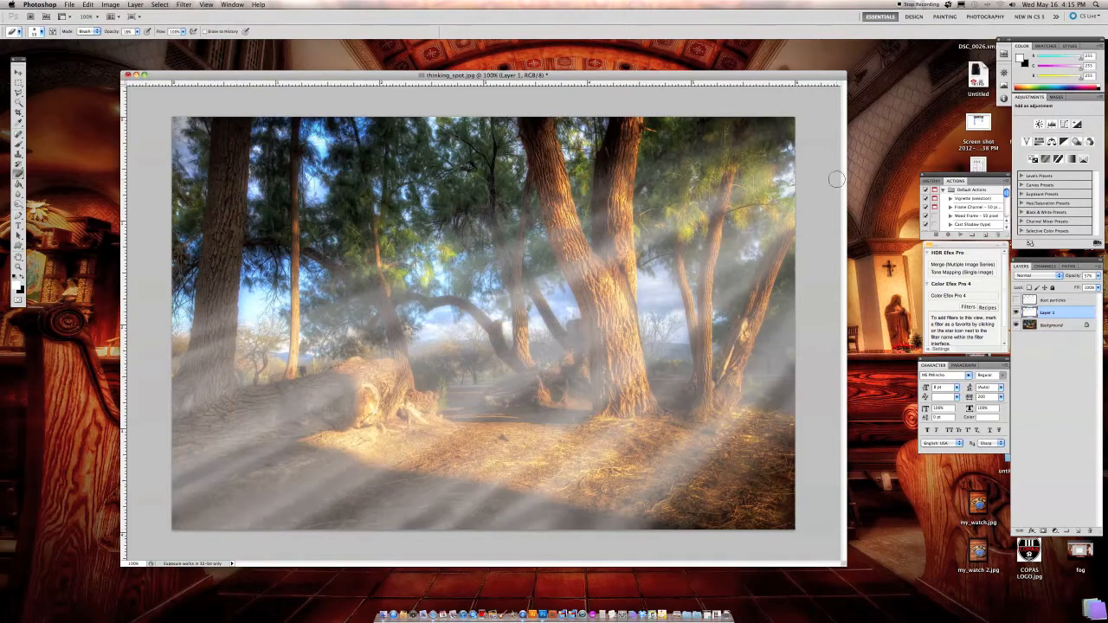
Step: Erase short diagonal streaks on Layer 1 running inward and down from the photo's right edge, and undo the last one
{"action": "left_click_drag", "start_coordinate": [815, 179], "coordinate": [638, 304]}
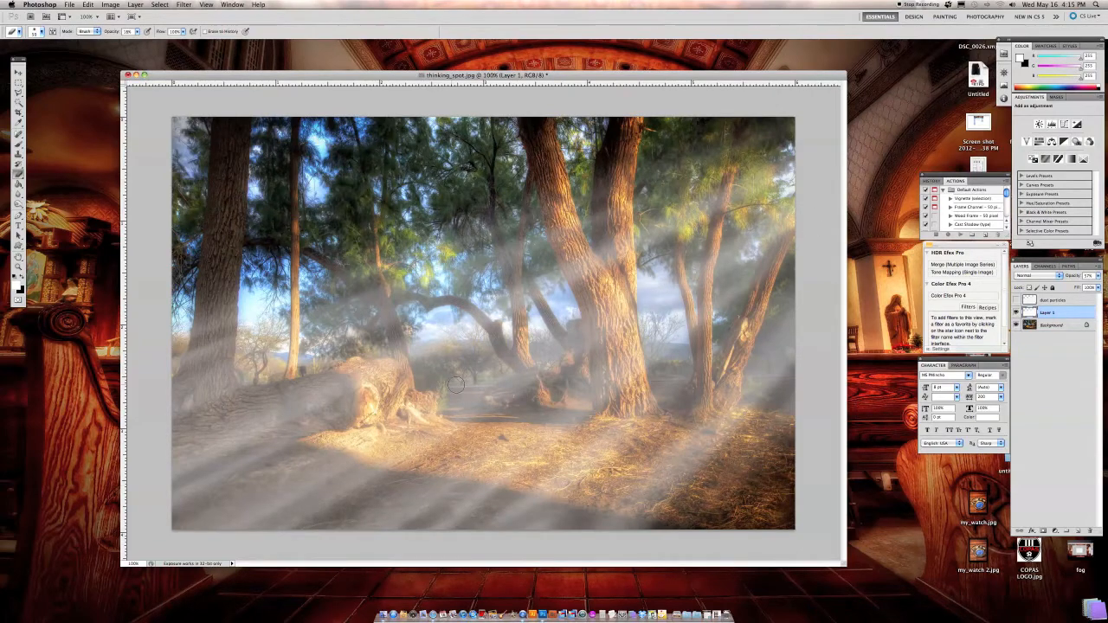
{"action": "left_click_drag", "start_coordinate": [808, 137], "coordinate": [653, 228]}
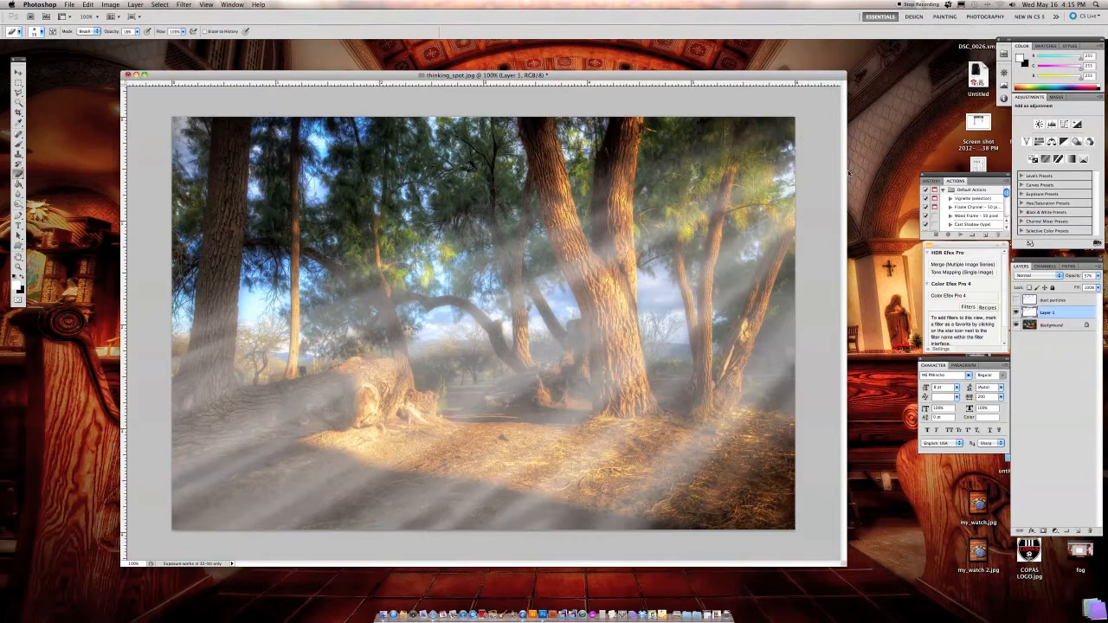
{"action": "left_click_drag", "start_coordinate": [807, 256], "coordinate": [705, 373]}
{"action": "left_click_drag", "start_coordinate": [804, 300], "coordinate": [723, 415]}
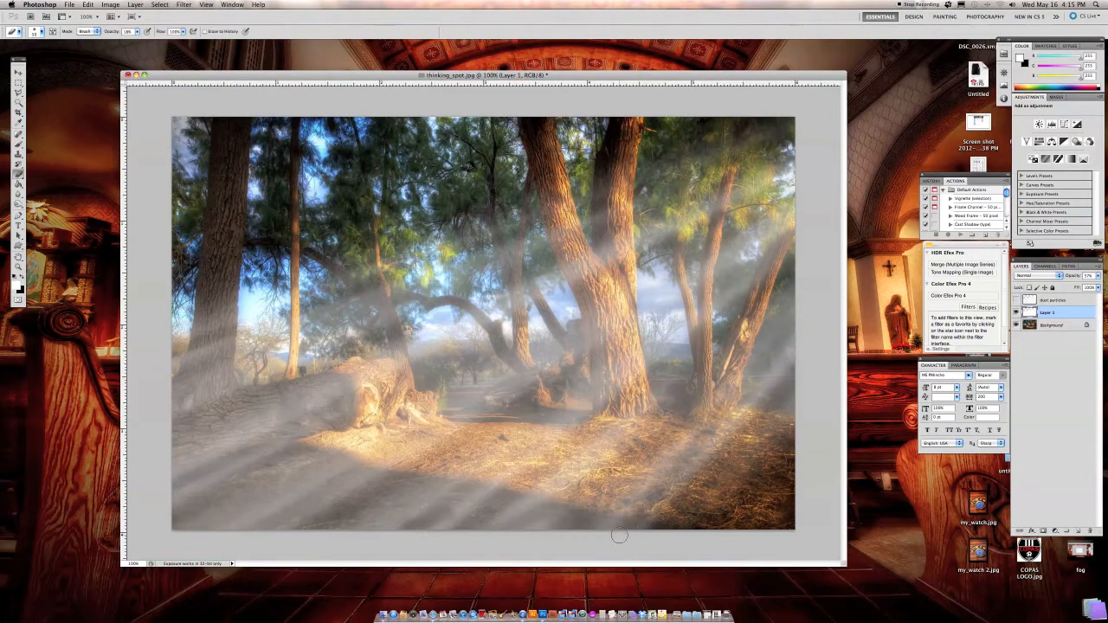
{"action": "key", "text": "super+z"}
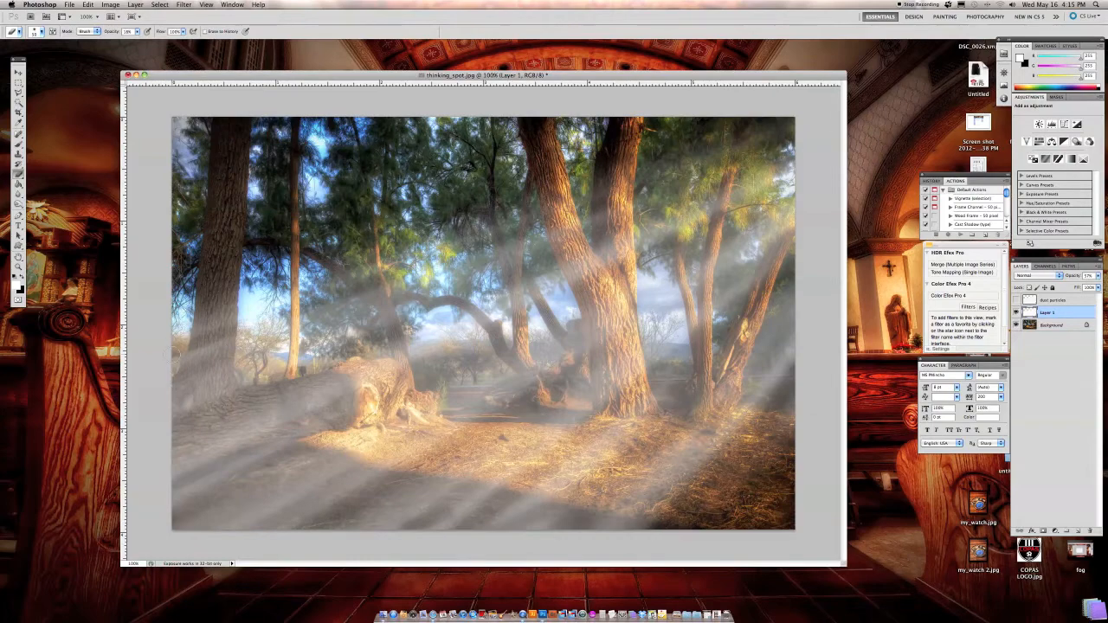
Step: Erase additional light streaks over the left ground, central trunks and right-hand trees on Layer 1, and step back the last two strokes
{"action": "left_click_drag", "start_coordinate": [158, 424], "coordinate": [303, 433]}
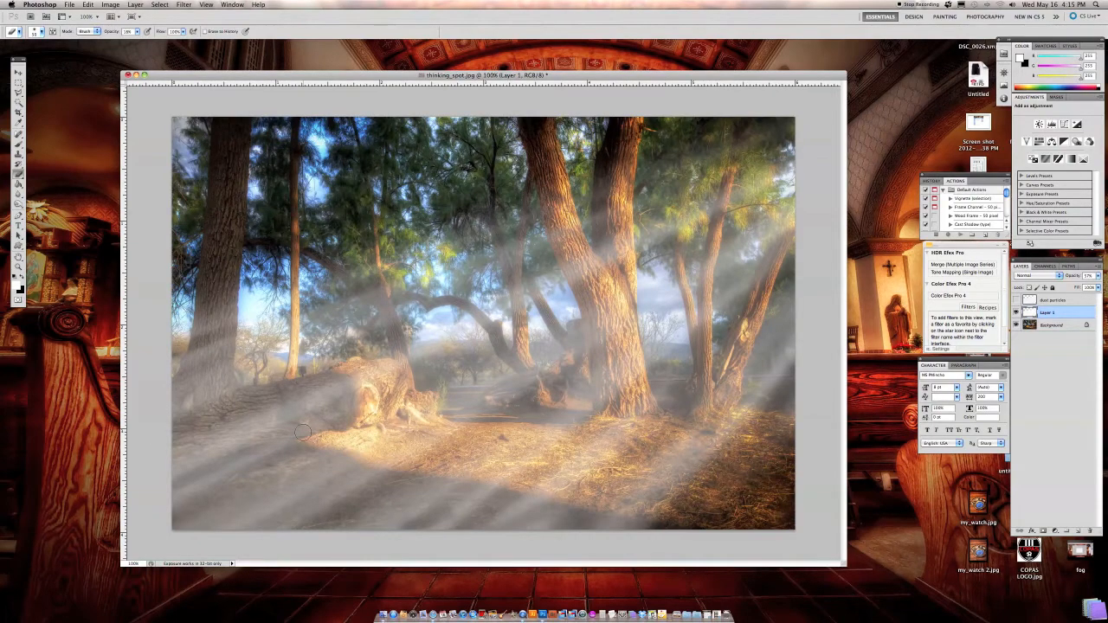
{"action": "left_click_drag", "start_coordinate": [178, 522], "coordinate": [476, 372]}
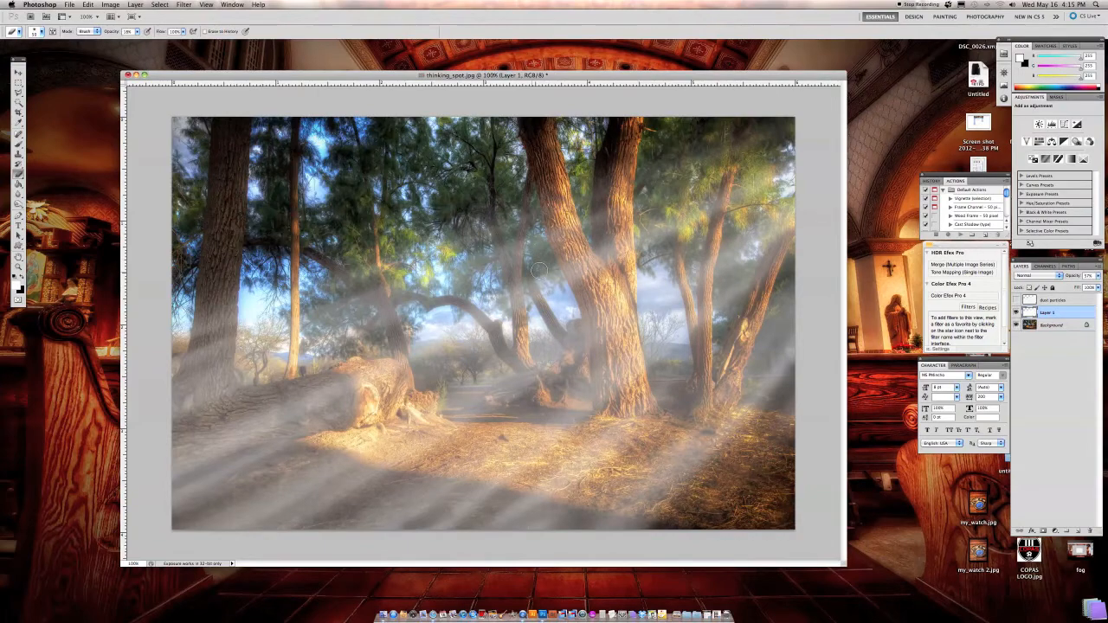
{"action": "left_click_drag", "start_coordinate": [542, 268], "coordinate": [736, 221]}
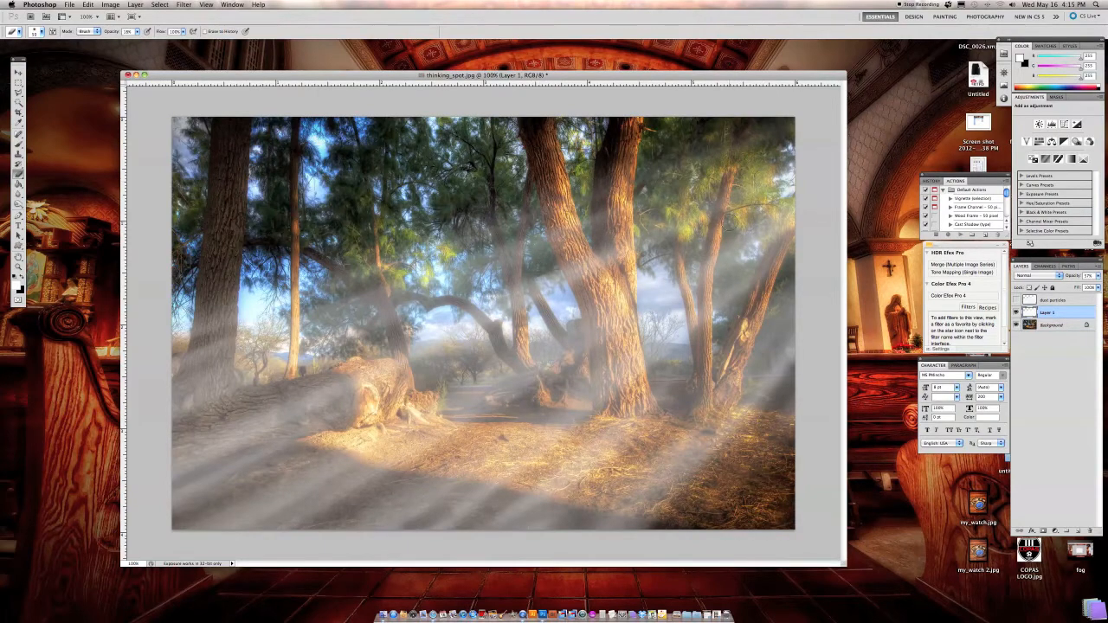
{"action": "left_click_drag", "start_coordinate": [805, 198], "coordinate": [596, 322]}
{"action": "left_click_drag", "start_coordinate": [789, 249], "coordinate": [648, 345]}
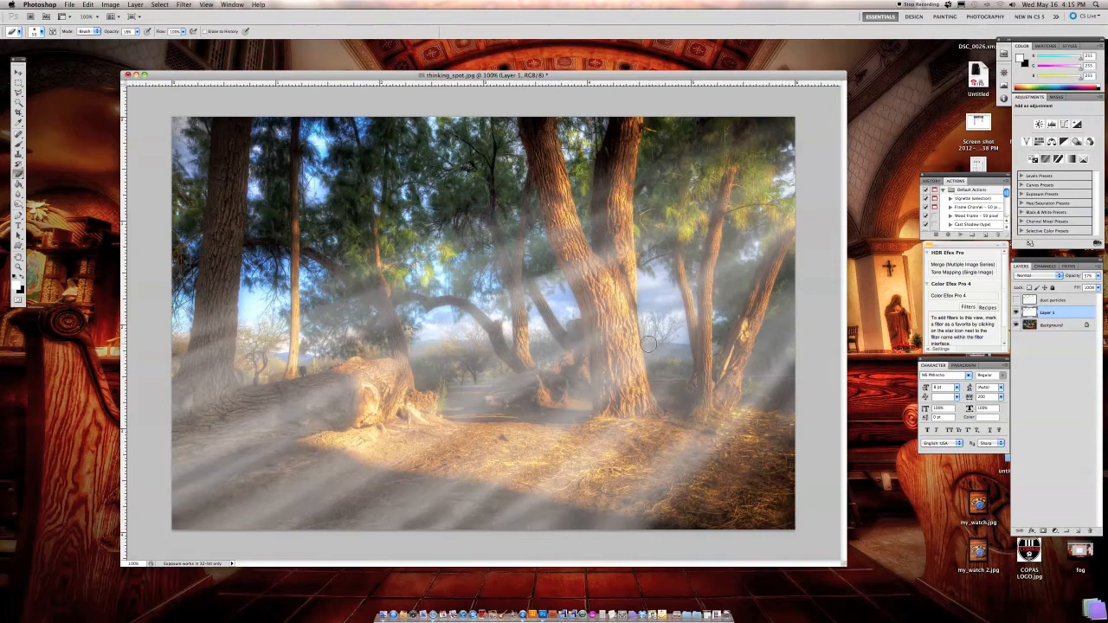
{"action": "left_click_drag", "start_coordinate": [788, 310], "coordinate": [693, 427]}
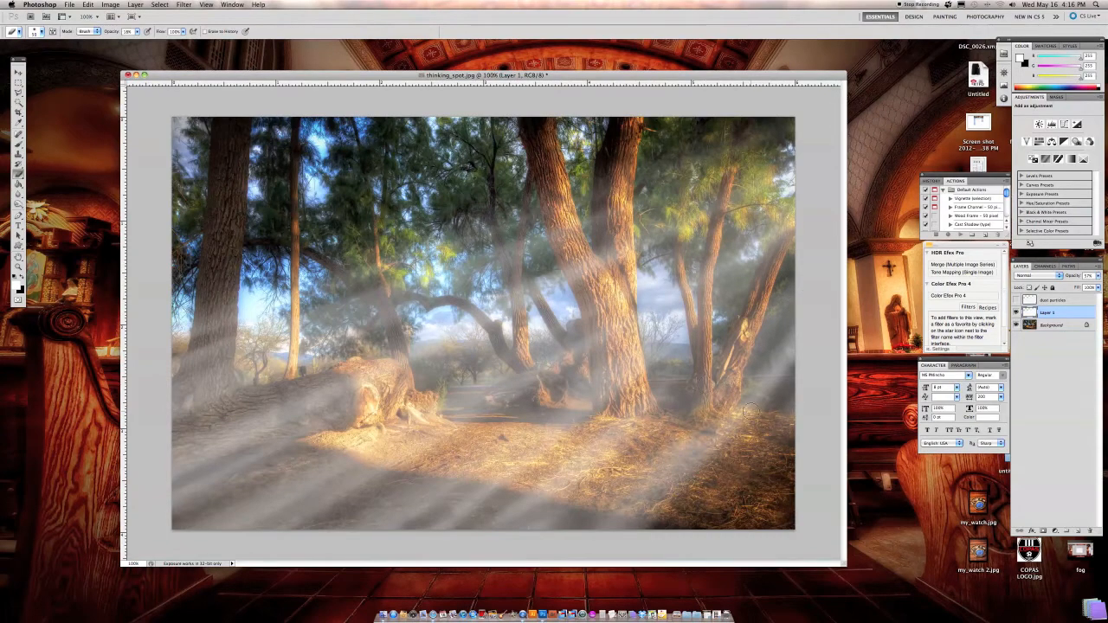
{"action": "key", "text": "super+alt+z"}
{"action": "key", "text": "super+alt+z"}
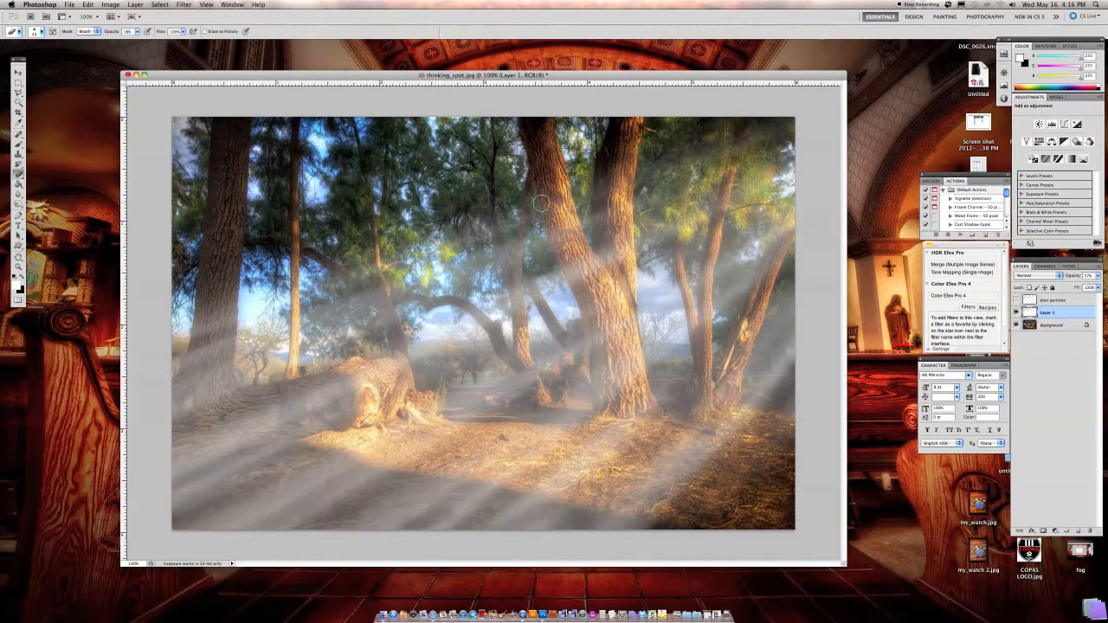
Step: Outline a narrow diagonal band with the Polygonal Lasso from the photo's upper-right corner down to the upper-left foliage
{"action": "left_click", "coordinate": [20, 93]}
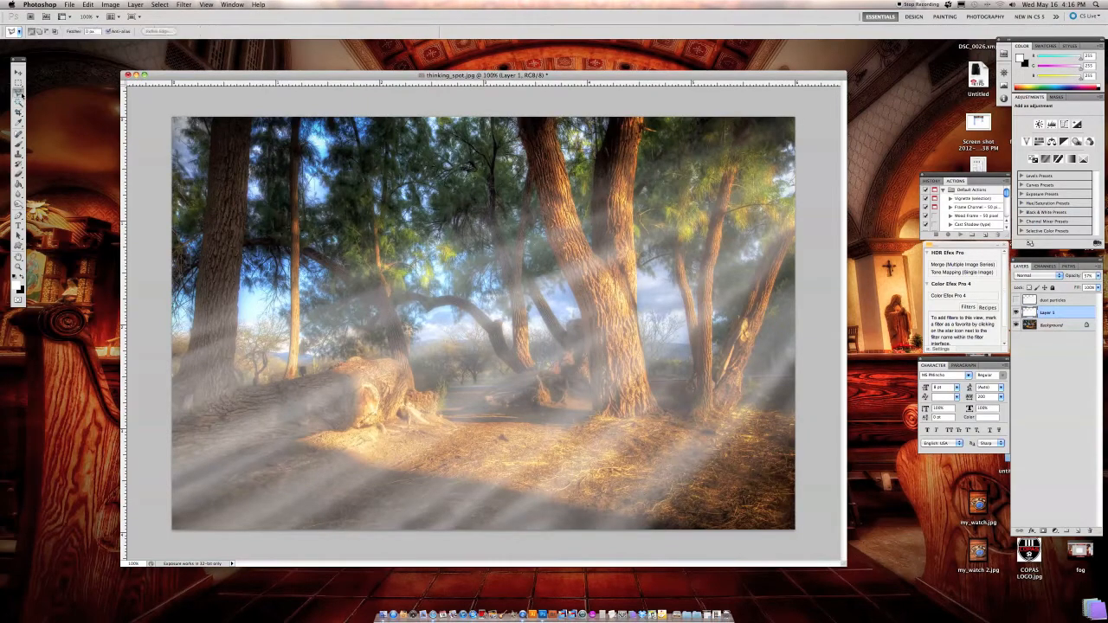
{"action": "left_click", "coordinate": [802, 117]}
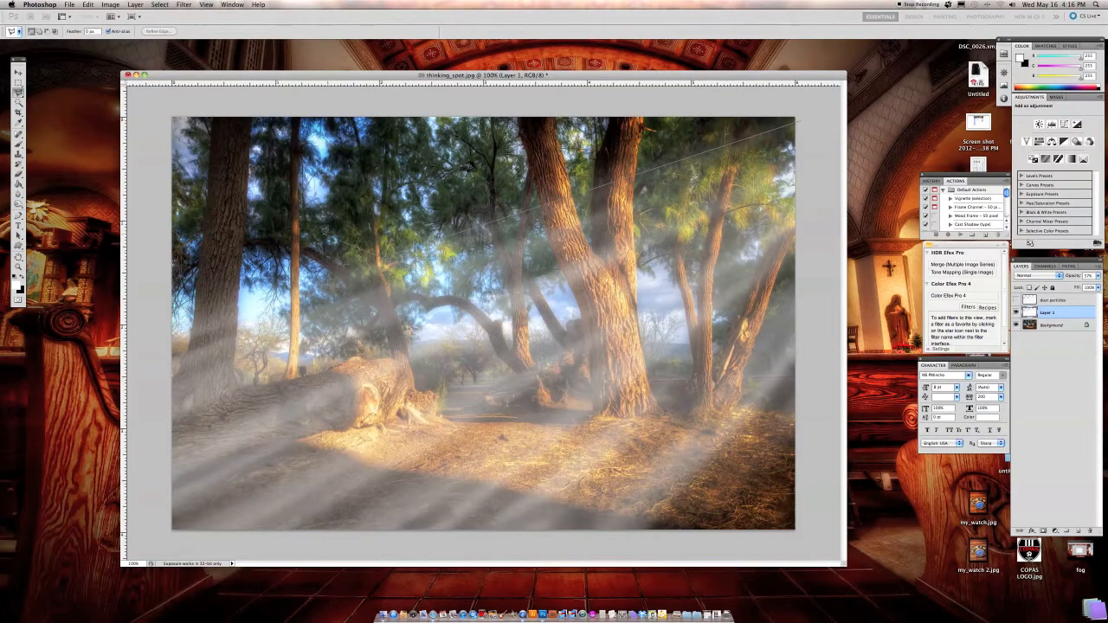
{"action": "left_click", "coordinate": [374, 250]}
{"action": "left_click", "coordinate": [338, 222]}
{"action": "left_click", "coordinate": [802, 116]}
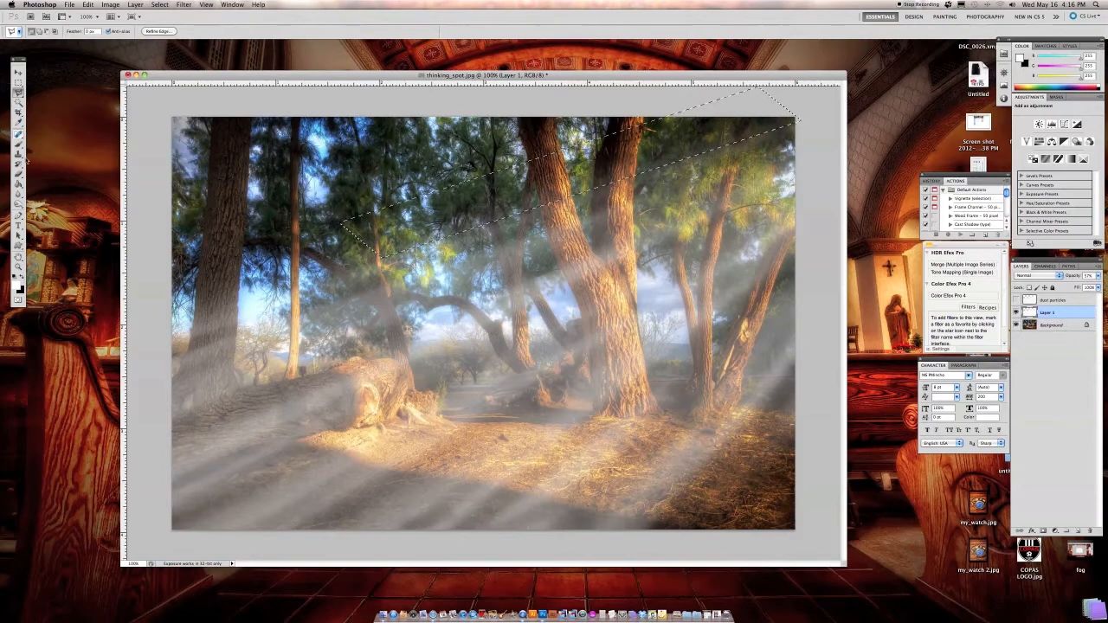
Step: Set the Eraser's opacity to 42% and start erasing Layer 1's haze inside the selected band at the photo's upper-right corner
{"action": "left_click", "coordinate": [18, 173]}
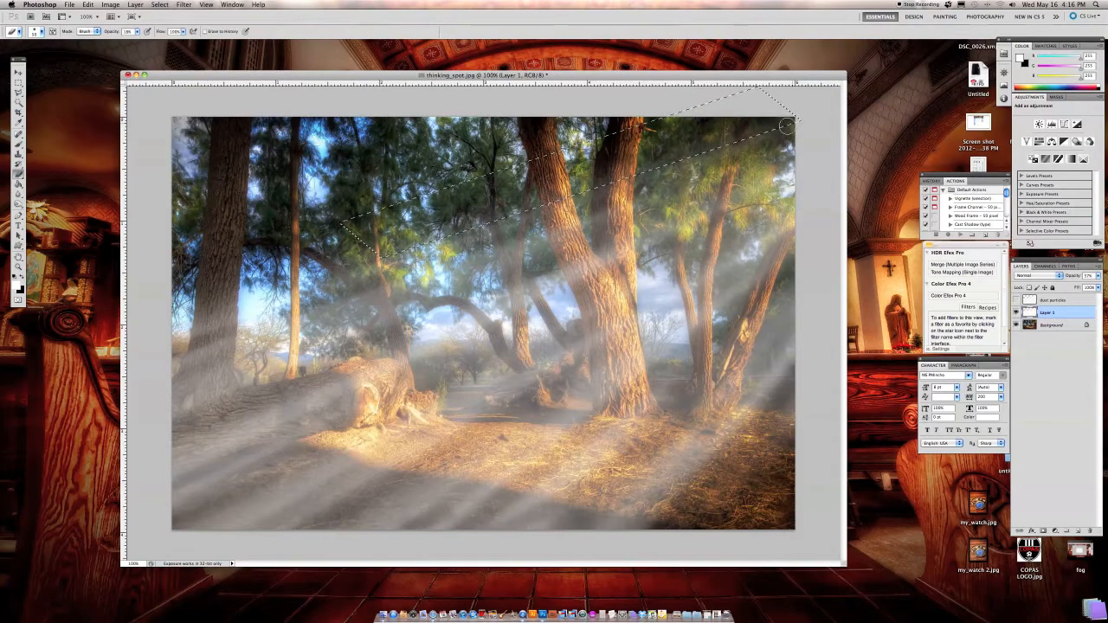
{"action": "left_click", "coordinate": [137, 32]}
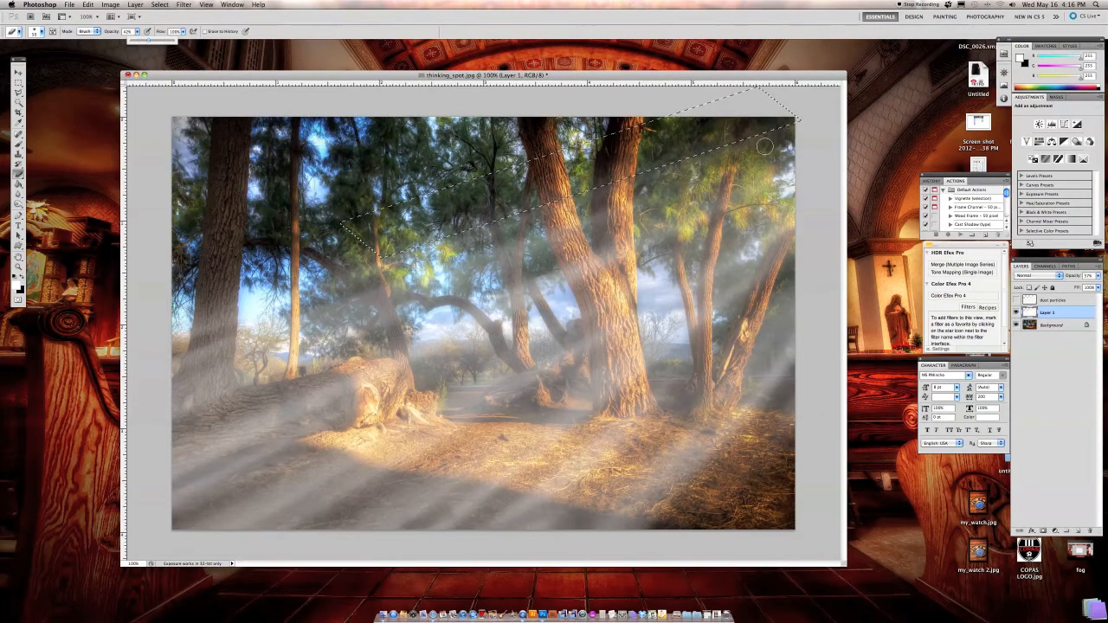
{"action": "left_click", "coordinate": [798, 119]}
{"action": "mouse_move", "coordinate": [798, 119]}
{"action": "left_mouse_down"}
{"action": "mouse_move", "coordinate": [485, 220]}
{"action": "mouse_move", "coordinate": [797, 122]}
{"action": "left_mouse_up"}
{"action": "scroll", "coordinate": [799, 122], "scroll_direction": "up", "scroll_amount": 10}
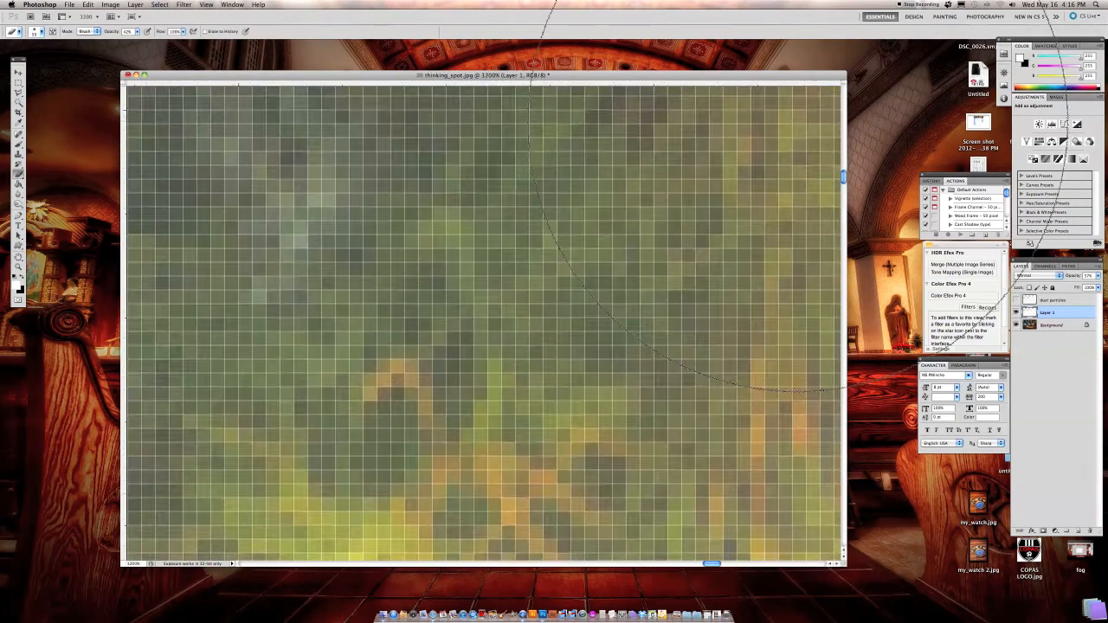
{"action": "scroll", "coordinate": [799, 122], "scroll_direction": "down", "scroll_amount": 20}
{"action": "scroll", "coordinate": [514, 319], "scroll_direction": "up", "scroll_amount": 15}
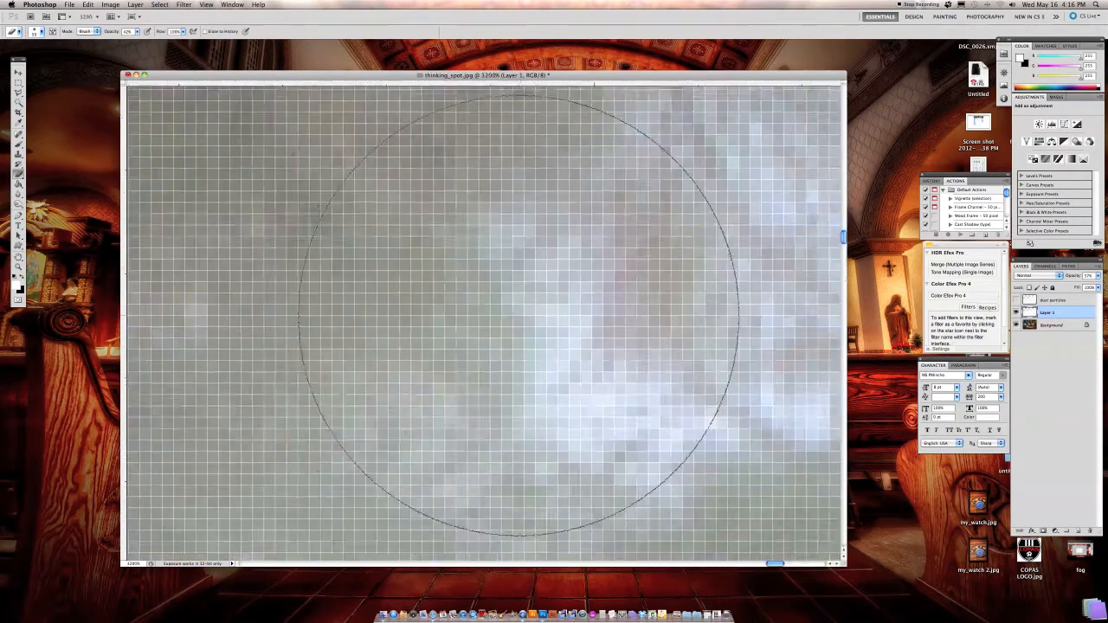
{"action": "scroll", "coordinate": [516, 318], "scroll_direction": "down", "scroll_amount": 15}
{"action": "scroll", "coordinate": [517, 317], "scroll_direction": "up", "scroll_amount": 10}
{"action": "scroll", "coordinate": [518, 317], "scroll_direction": "down", "scroll_amount": 5}
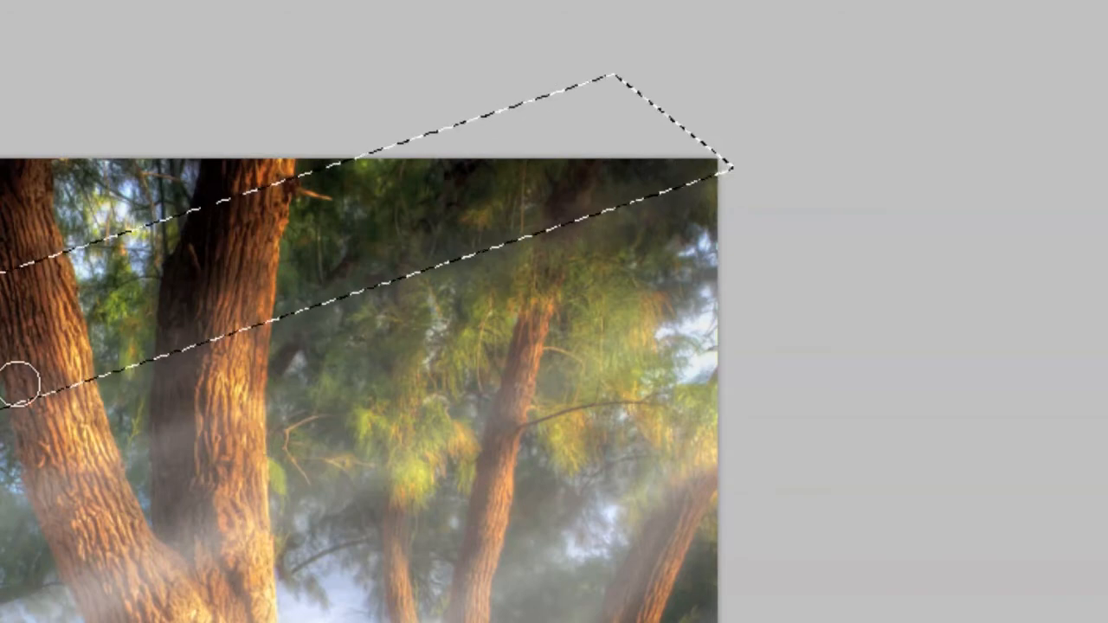
{"action": "scroll", "coordinate": [567, 232], "scroll_direction": "up", "scroll_amount": 6}
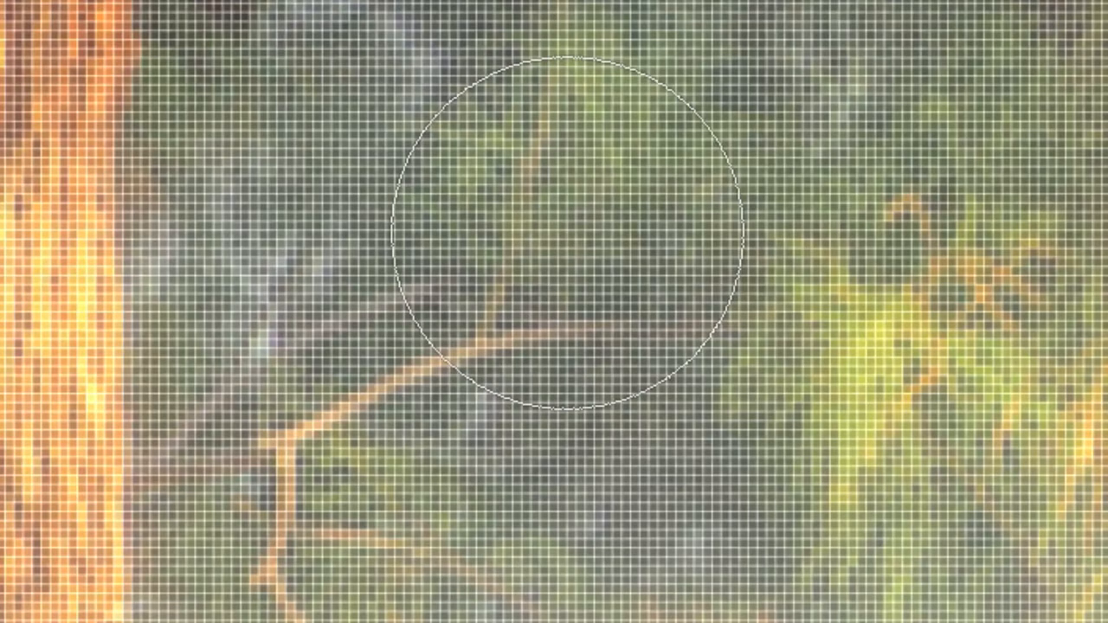
{"action": "scroll", "coordinate": [567, 232], "scroll_direction": "right", "scroll_amount": 10}
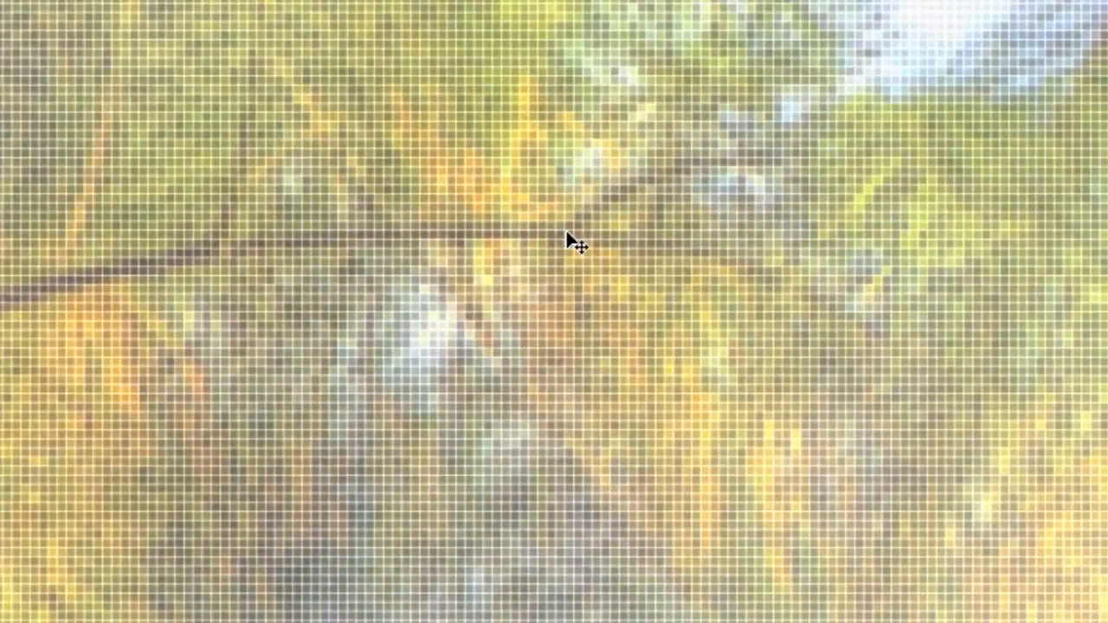
{"action": "scroll", "coordinate": [567, 234], "scroll_direction": "right", "scroll_amount": 12}
{"action": "scroll", "coordinate": [567, 232], "scroll_direction": "right", "scroll_amount": 12}
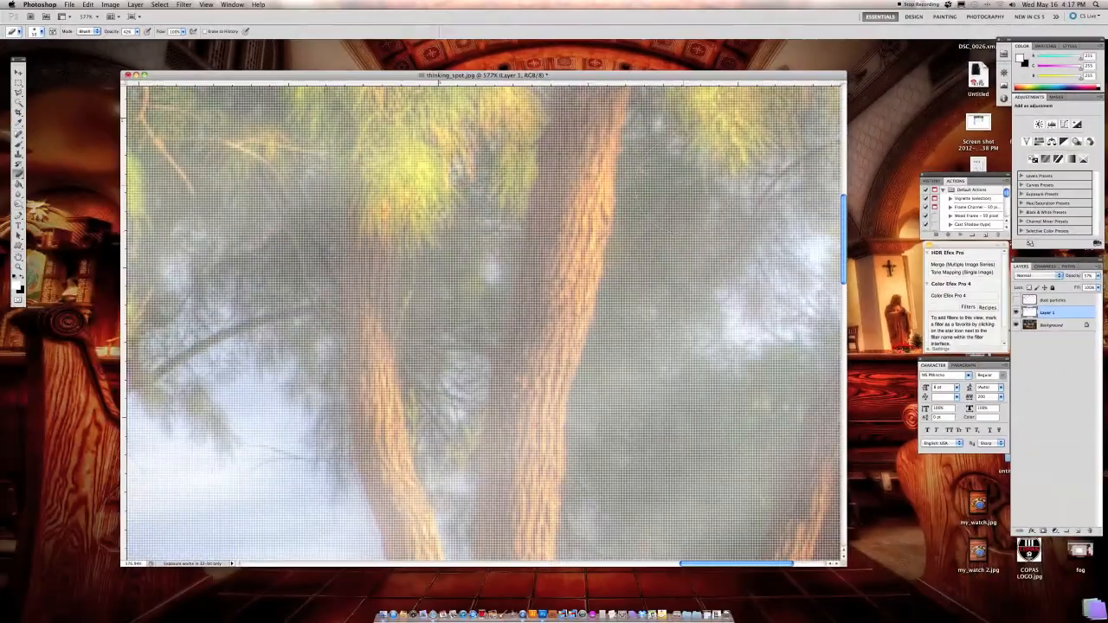
{"action": "scroll", "coordinate": [684, 188], "scroll_direction": "right", "scroll_amount": 10}
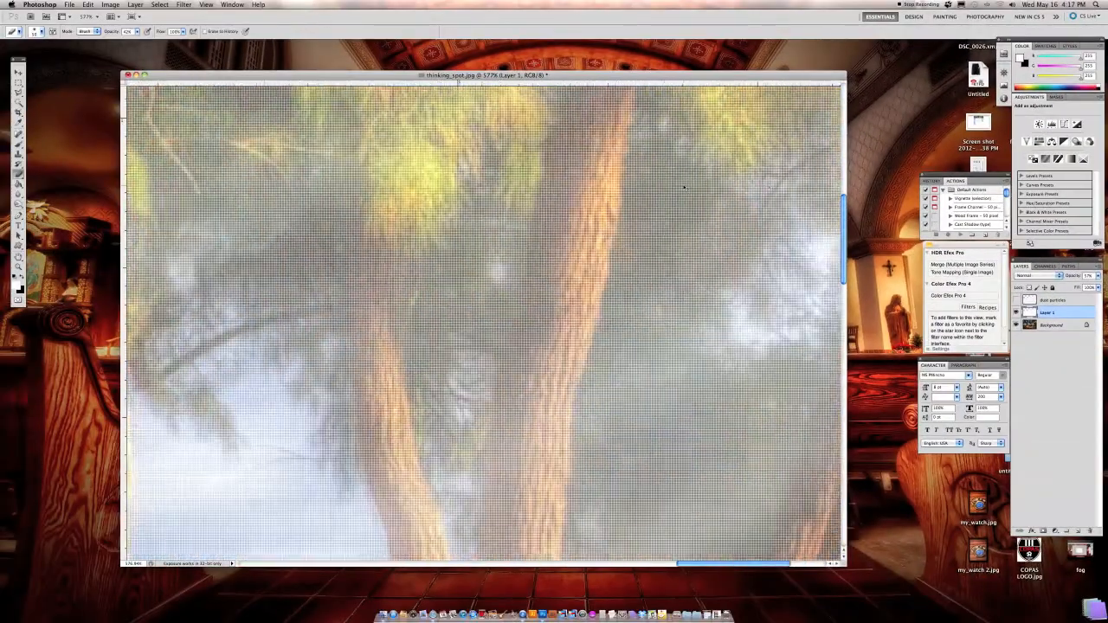
{"action": "scroll", "coordinate": [684, 188], "scroll_direction": "down", "scroll_amount": 5}
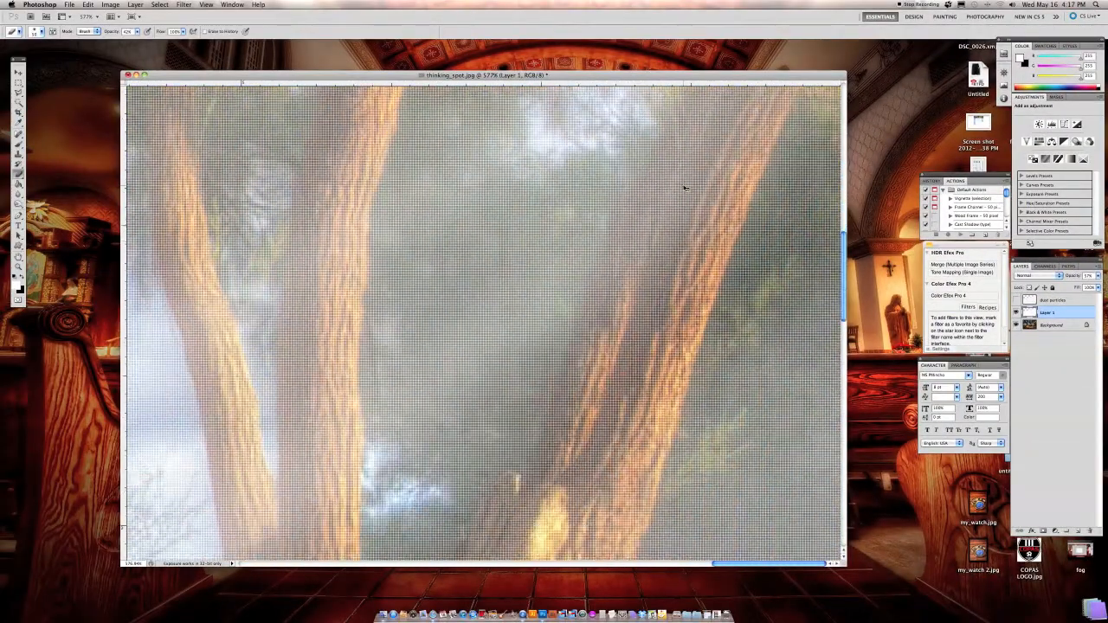
{"action": "key", "text": "z"}
{"action": "left_click", "coordinate": [472, 302]}
{"action": "left_click_drag", "start_coordinate": [472, 302], "coordinate": [420, 318]}
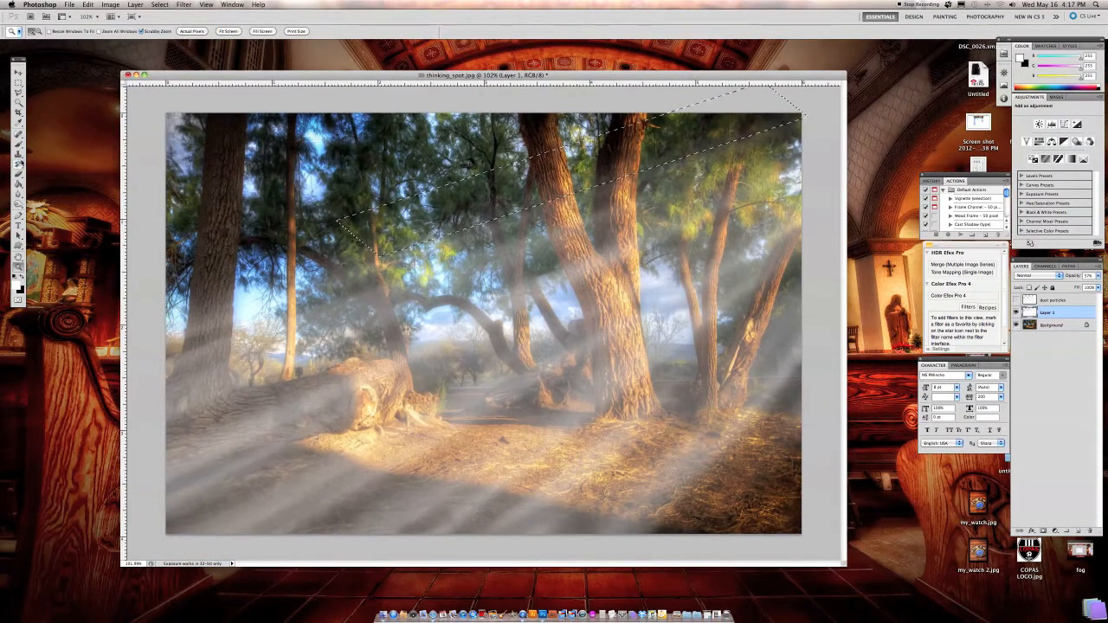
Step: Return to the Eraser on Layer 1 and clear the diagonal band selection
{"action": "left_click", "coordinate": [19, 145]}
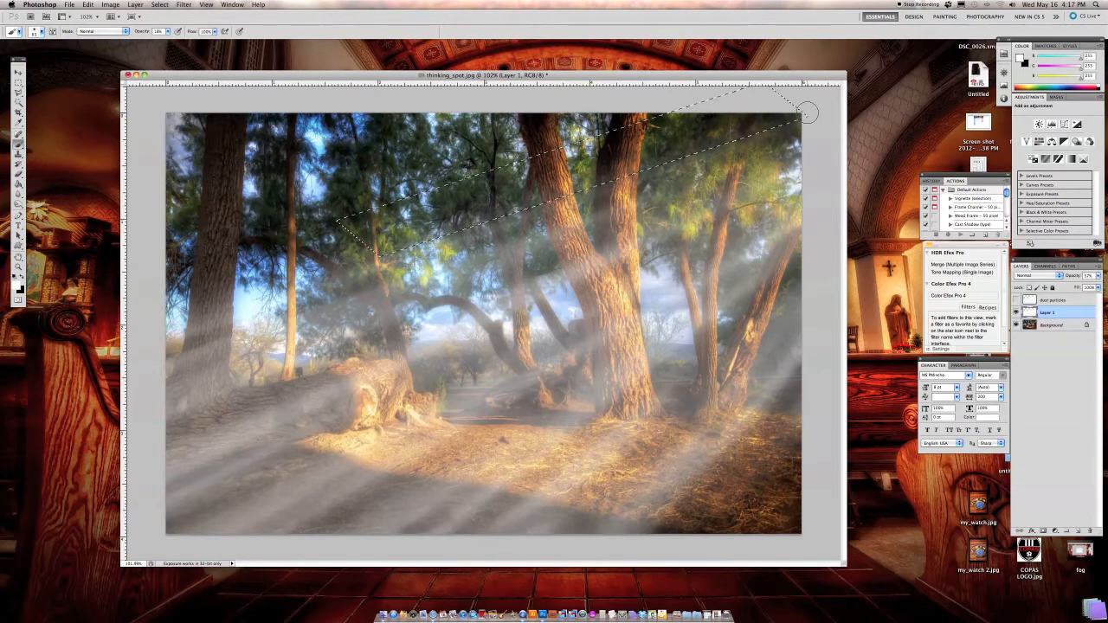
{"action": "left_click", "coordinate": [18, 173]}
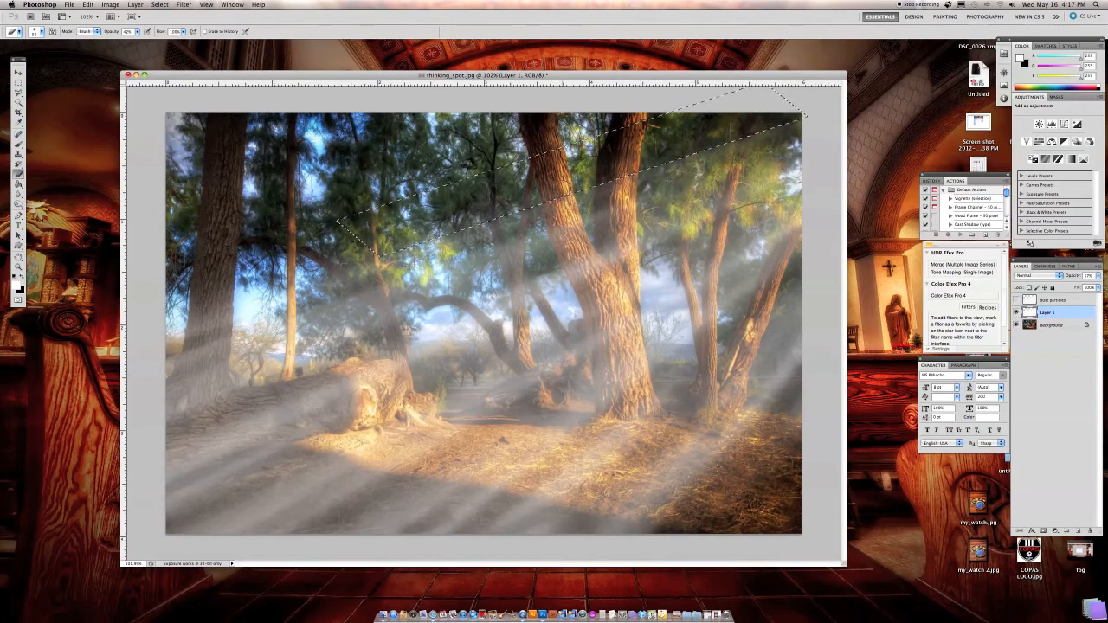
{"action": "key", "text": "super+d"}
Step: Try to outline a new Polygonal Lasso band from the photo's lower-right edge down past its bottom edge
{"action": "left_click", "coordinate": [18, 92]}
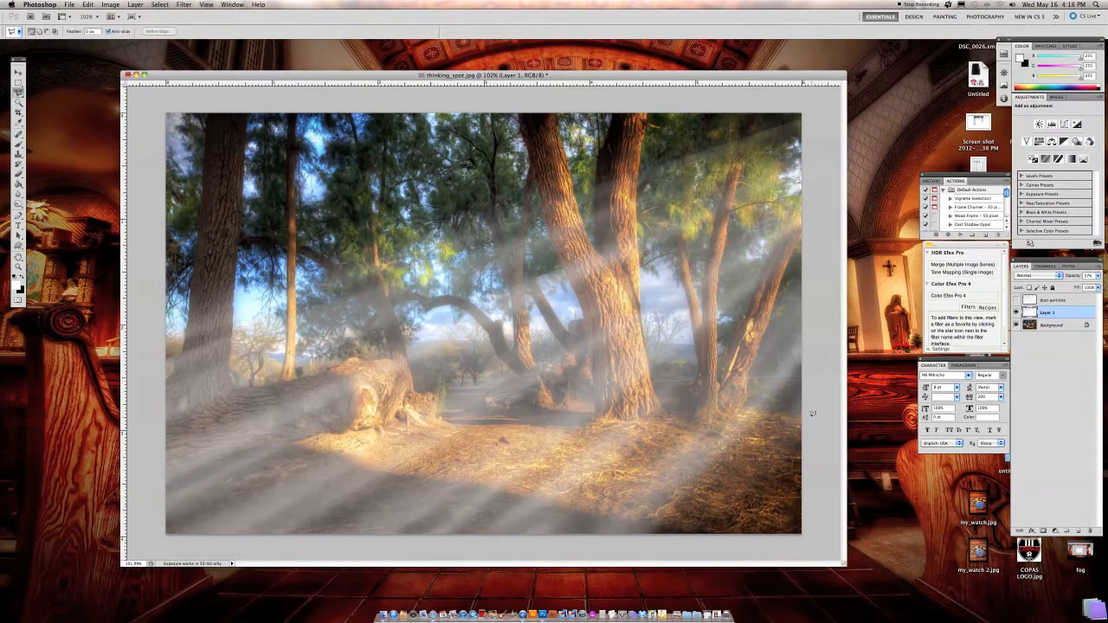
{"action": "mouse_move", "coordinate": [808, 402]}
{"action": "left_mouse_down"}
{"action": "mouse_move", "coordinate": [767, 480]}
{"action": "mouse_move", "coordinate": [701, 571]}
{"action": "left_mouse_up"}
{"action": "left_click", "coordinate": [701, 573]}
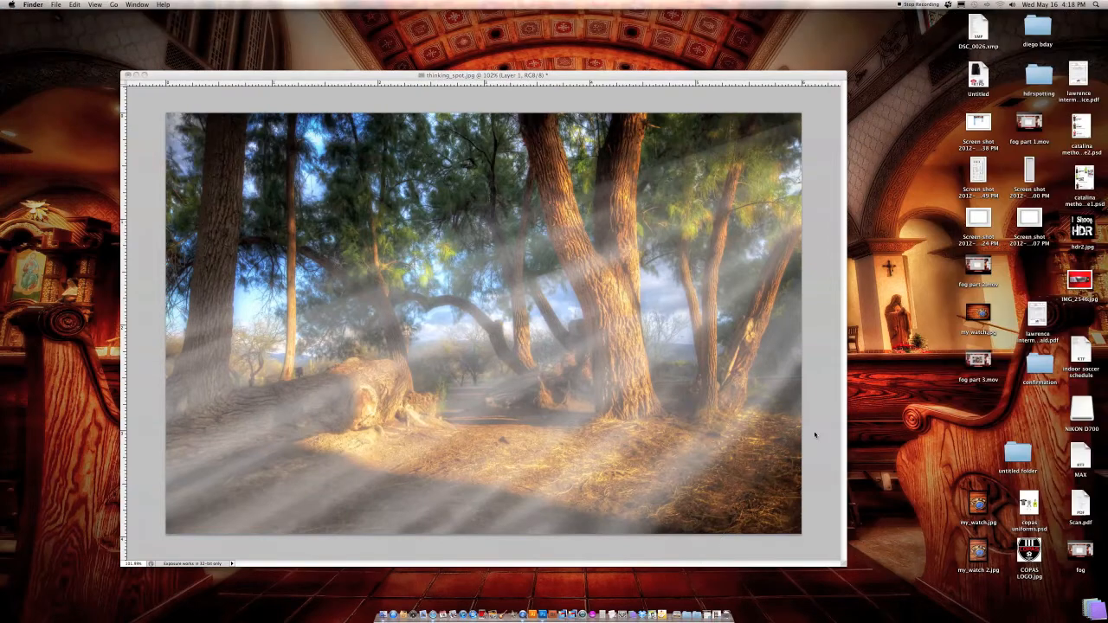